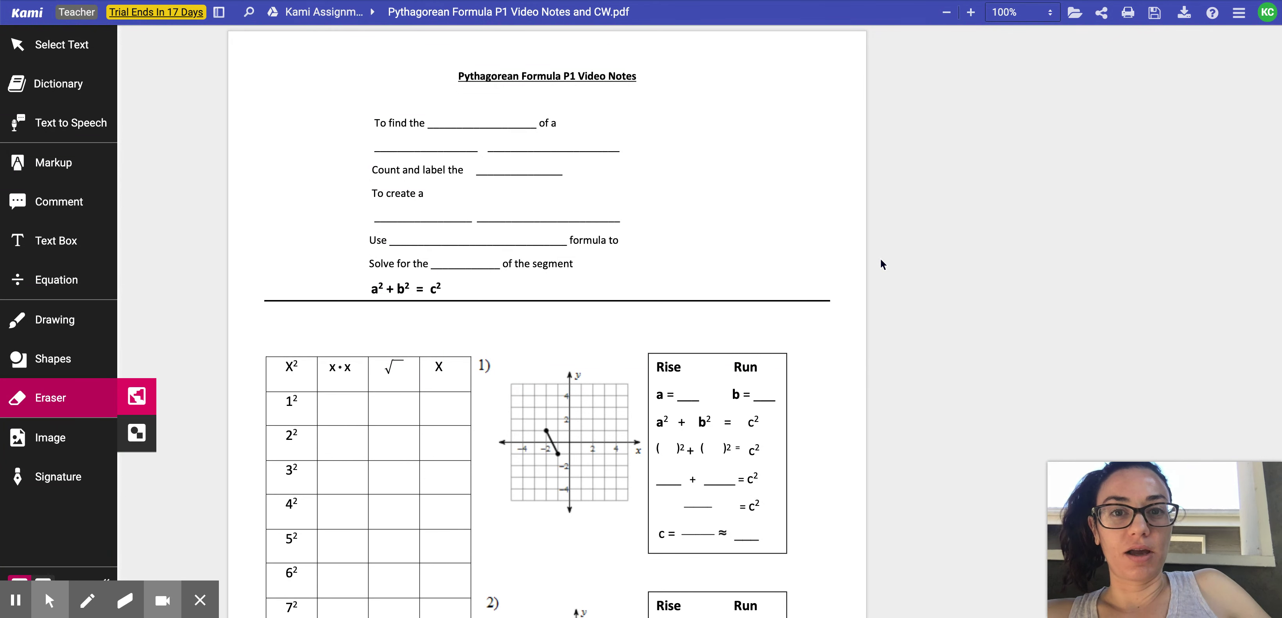
# On the graph of classwork problem 1, draw the rise as a red line and the run as a cyan line, thickness 2.
pyautogui.scroll(-1, 881, 260)
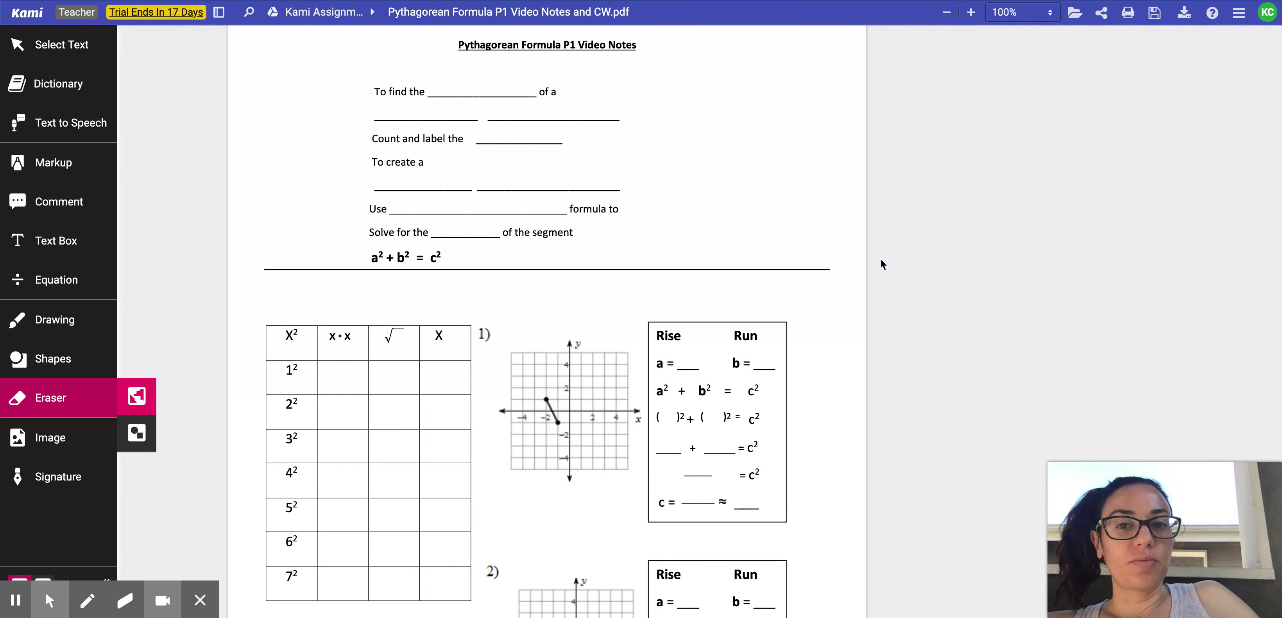
pyautogui.scroll(-8, 881, 260)
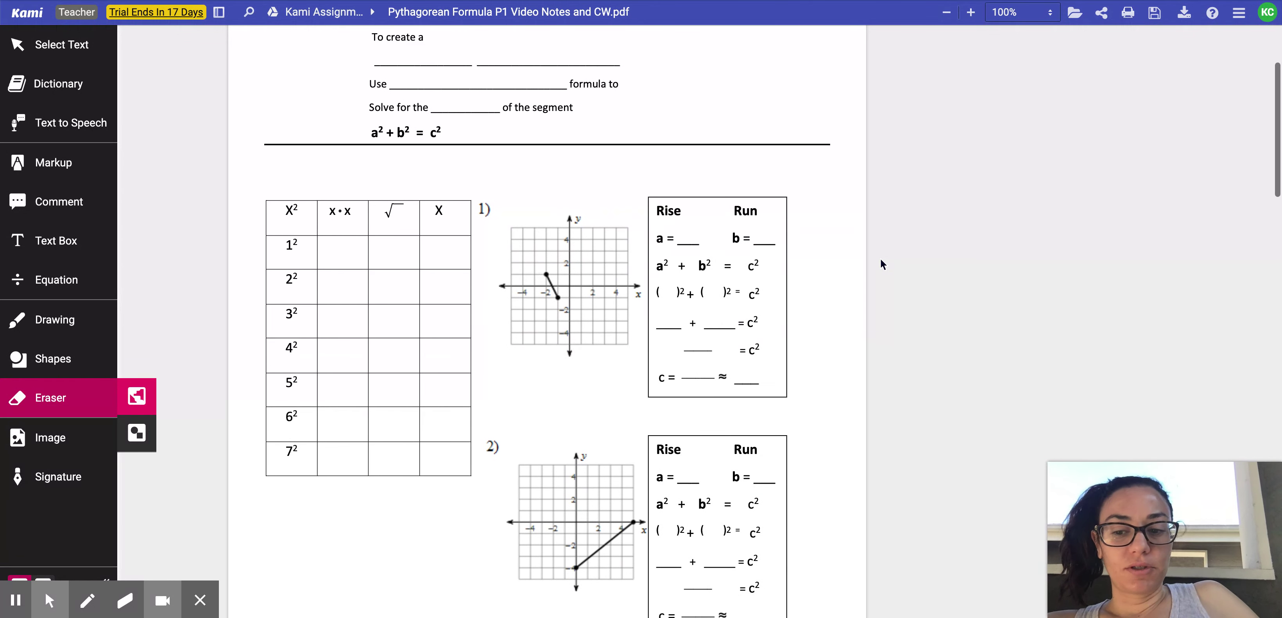
pyautogui.scroll(-15, 881, 261)
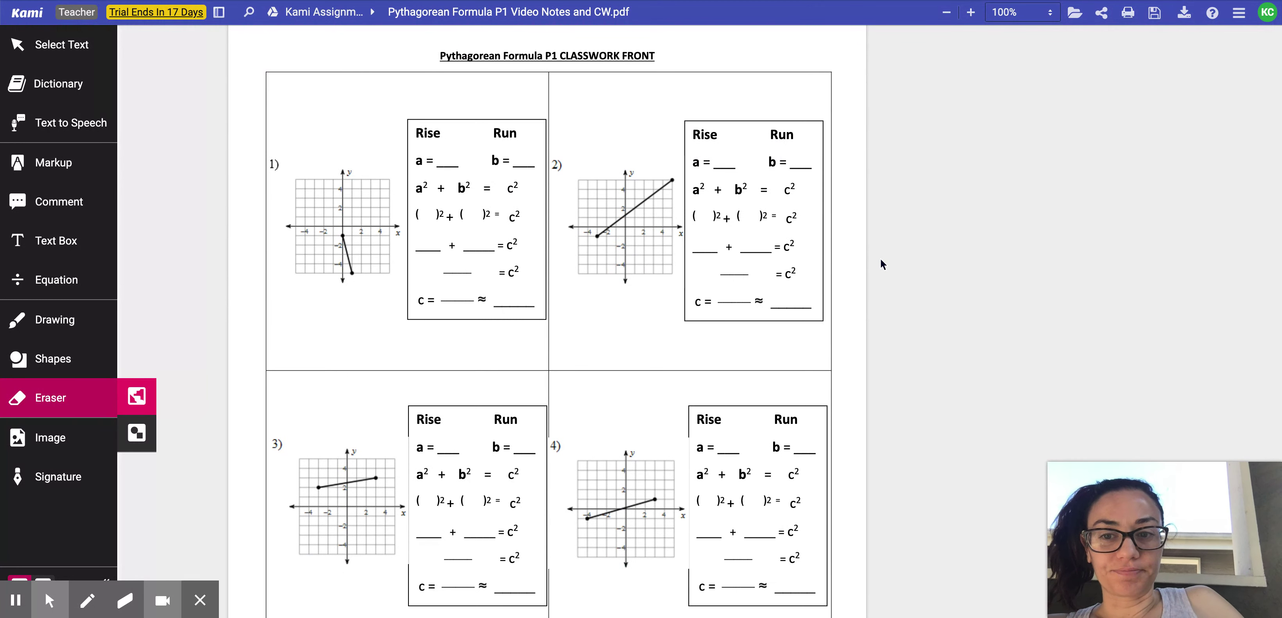
pyautogui.scroll(-2, 881, 260)
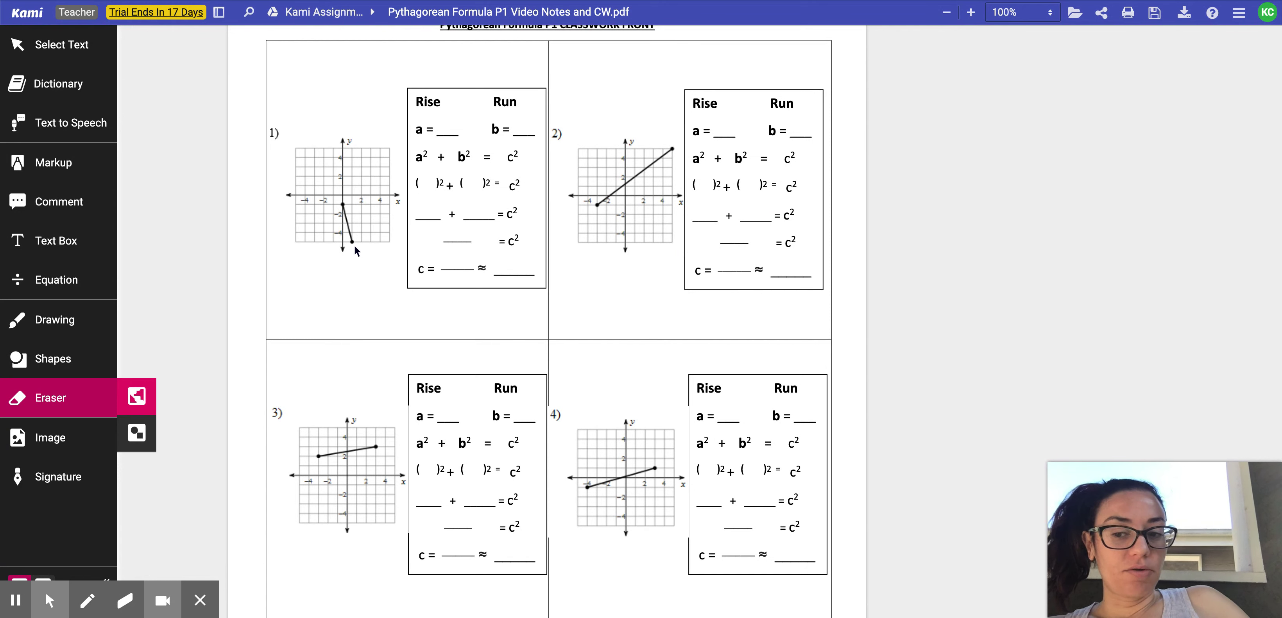
pyautogui.click(89, 359)
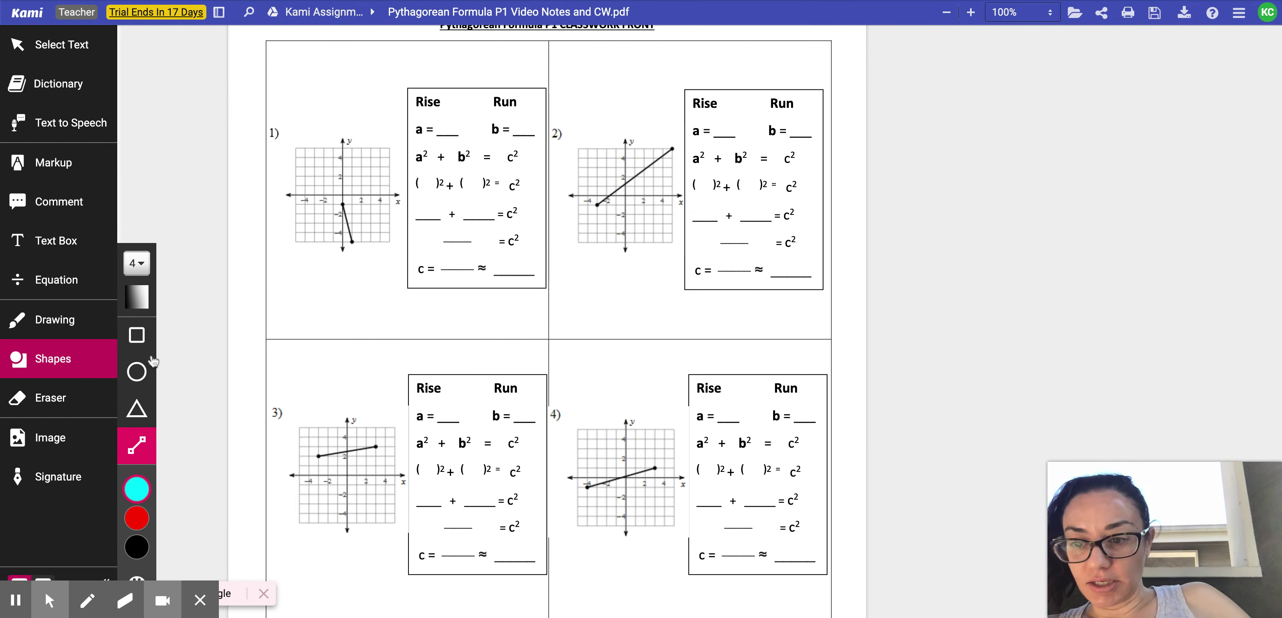
pyautogui.click(144, 267)
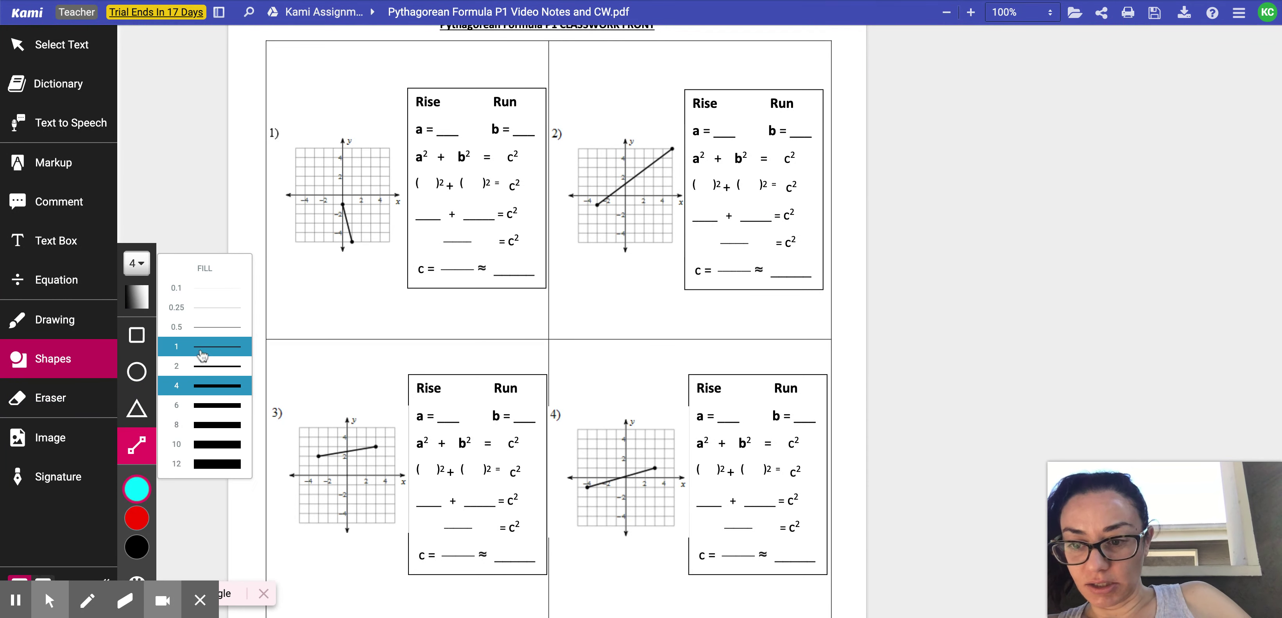
pyautogui.click(205, 367)
pyautogui.click(136, 518)
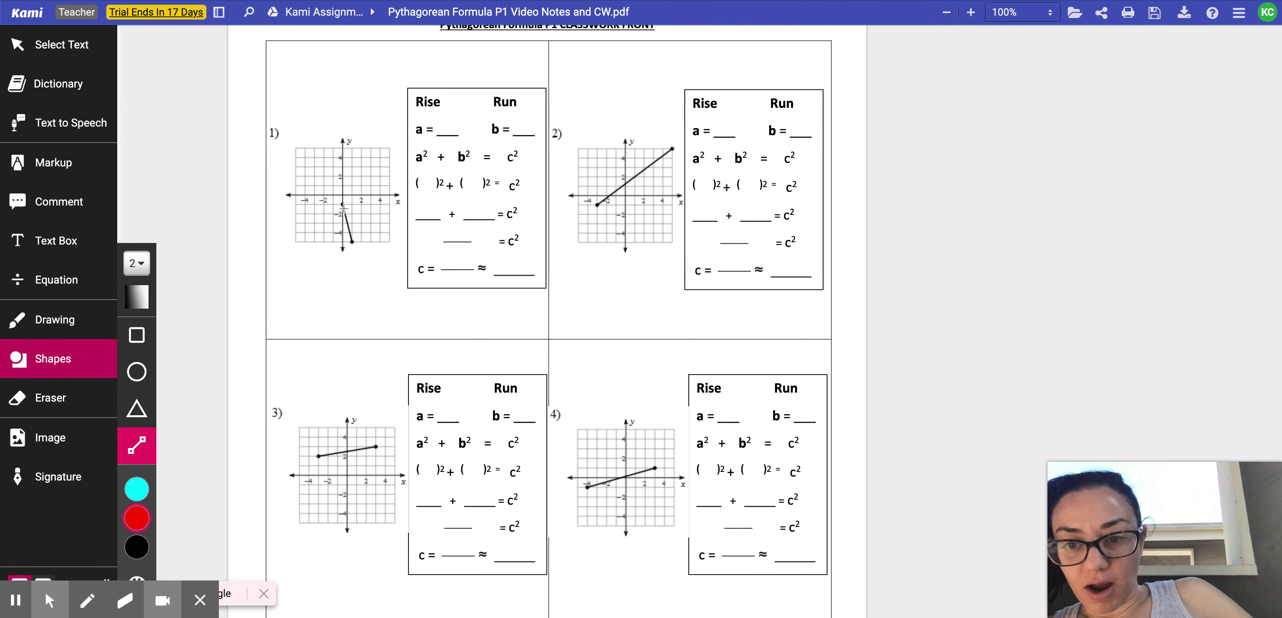
pyautogui.moveTo(341, 209); pyautogui.dragTo(341, 242)
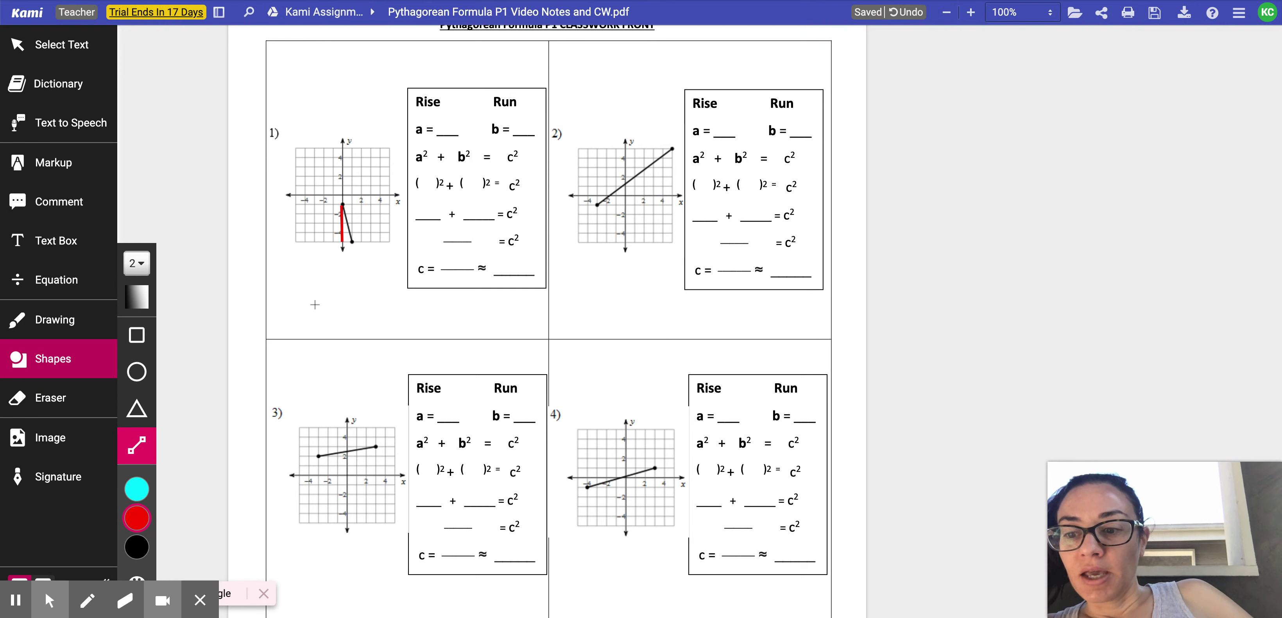
pyautogui.click(136, 490)
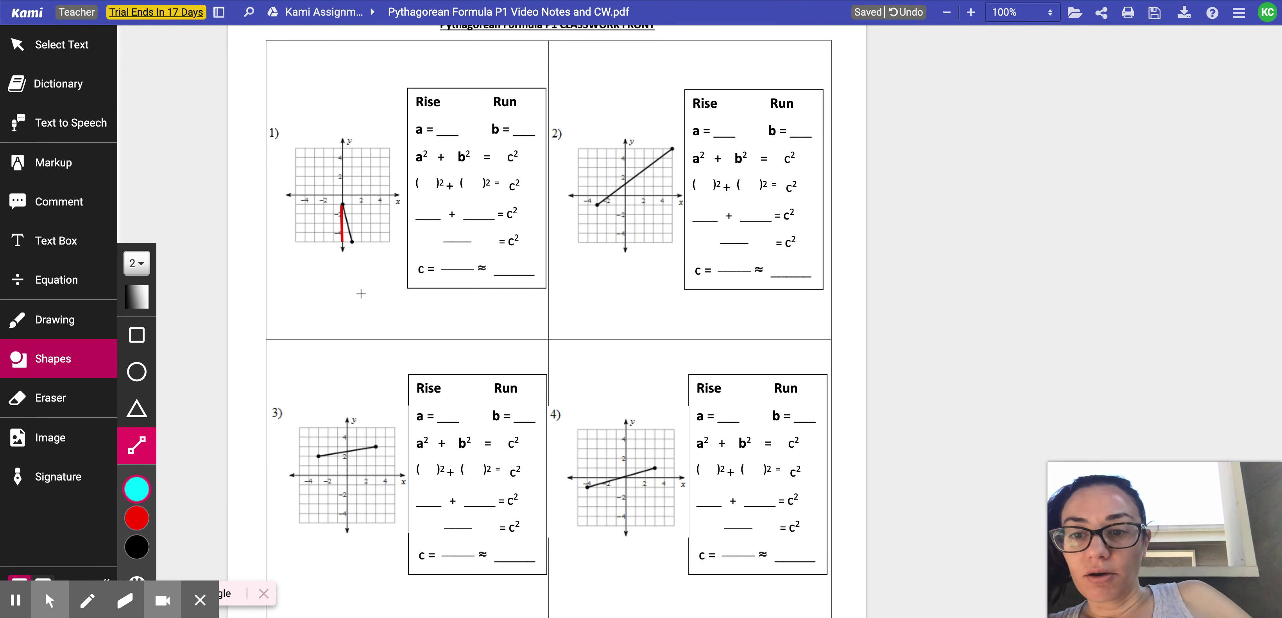
pyautogui.moveTo(342, 243); pyautogui.dragTo(352, 242)
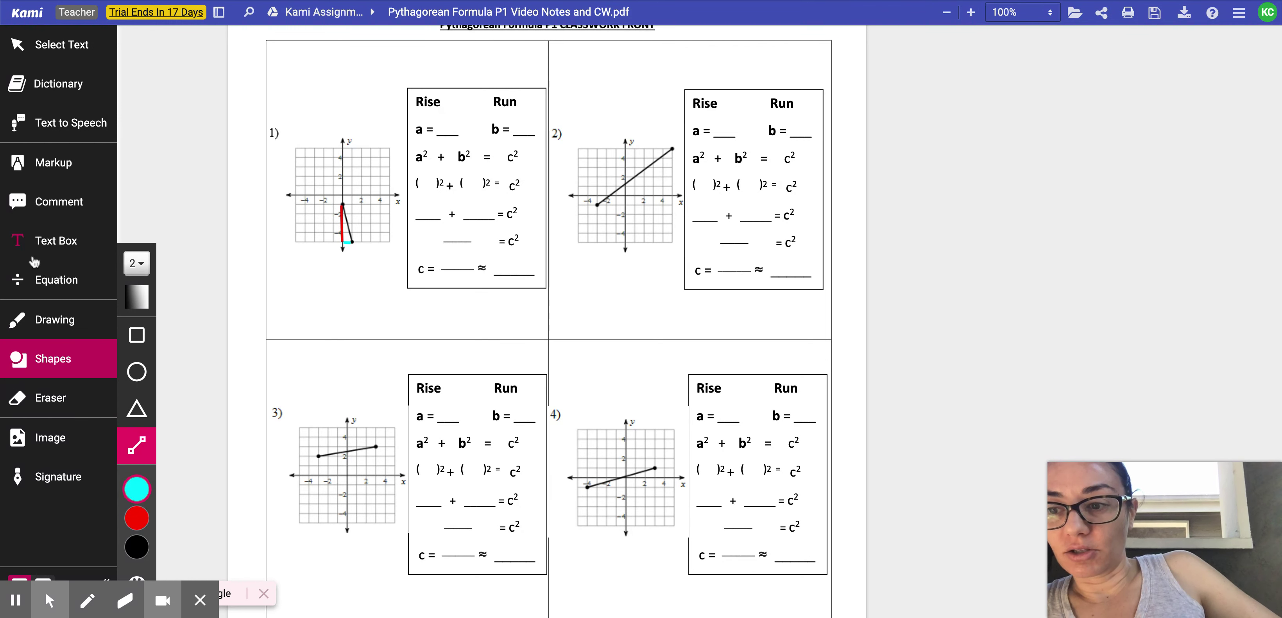
# Fill in the rise a = 4 and the run b = 1 for problem 1 using text boxes.
pyautogui.click(62, 244)
pyautogui.click(447, 129)
pyautogui.write('4')
pyautogui.click(517, 128)
pyautogui.click(522, 127)
pyautogui.write('1')
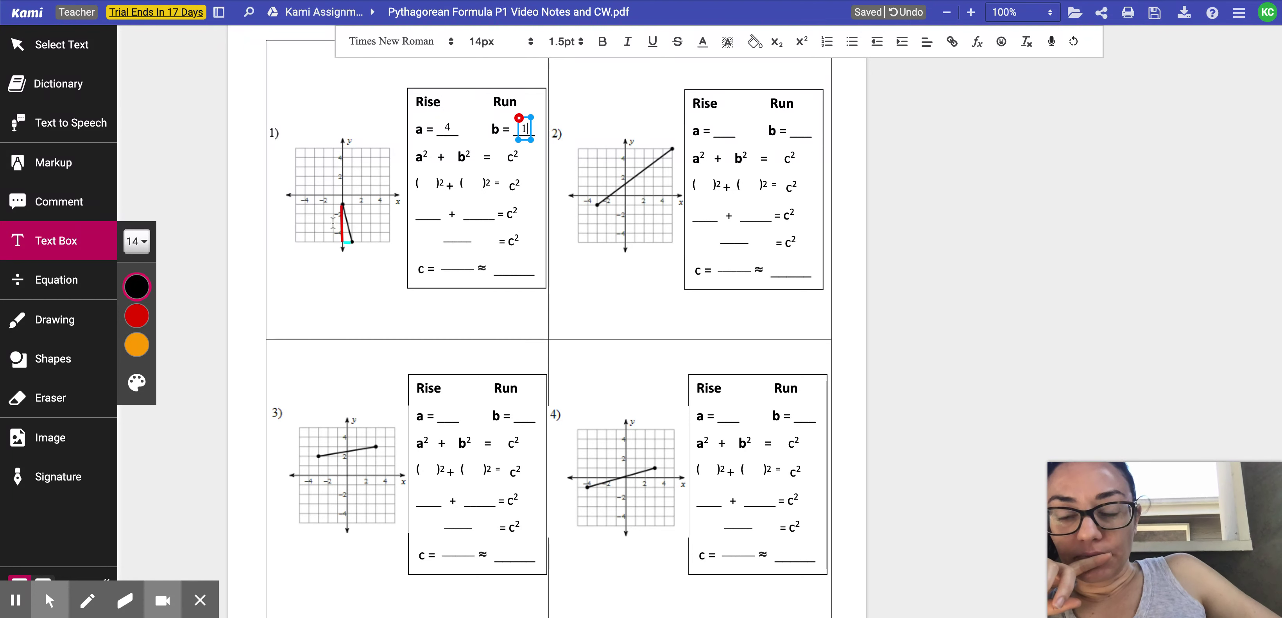
# Label the triangle legs on problem 1's graph with 4 beside the red line and 1 below the cyan line.
pyautogui.click(328, 225)
pyautogui.click(328, 227)
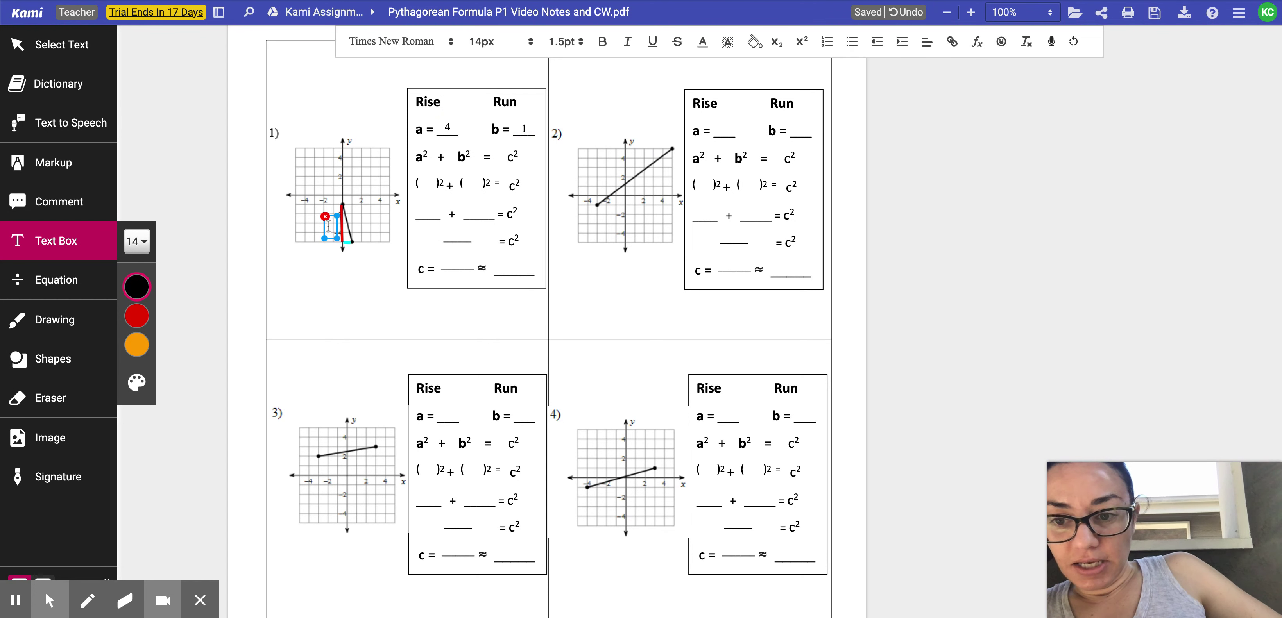
pyautogui.press('Escape')
pyautogui.press('Escape')
pyautogui.click(352, 259)
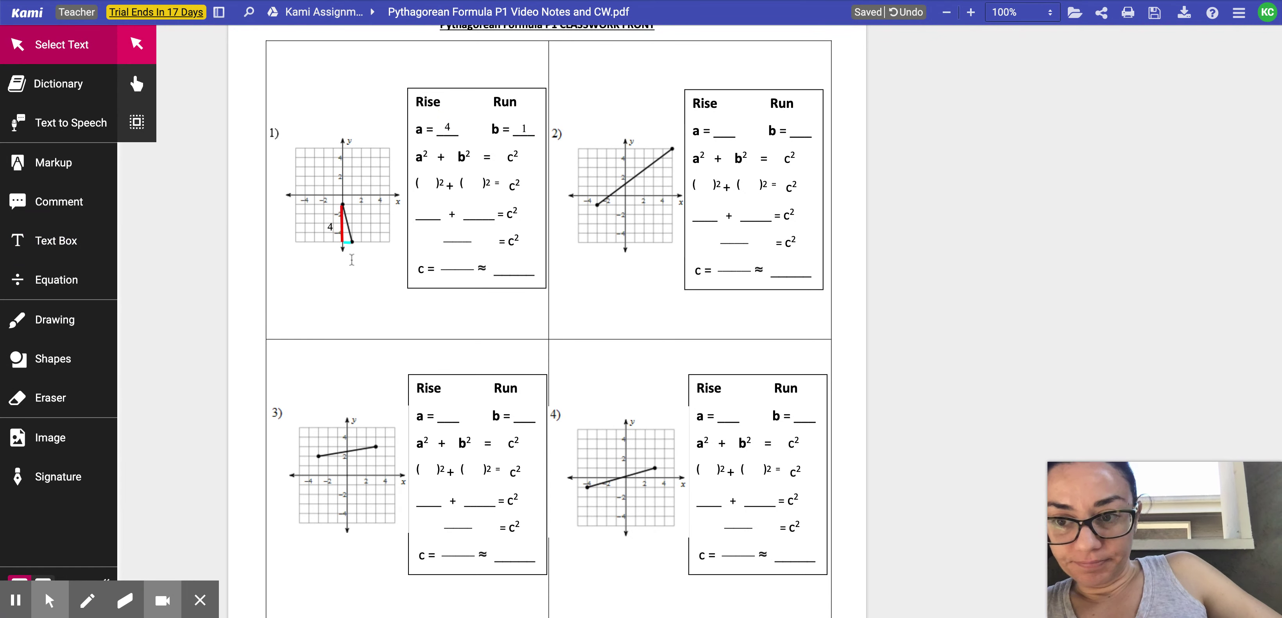
pyautogui.click(67, 238)
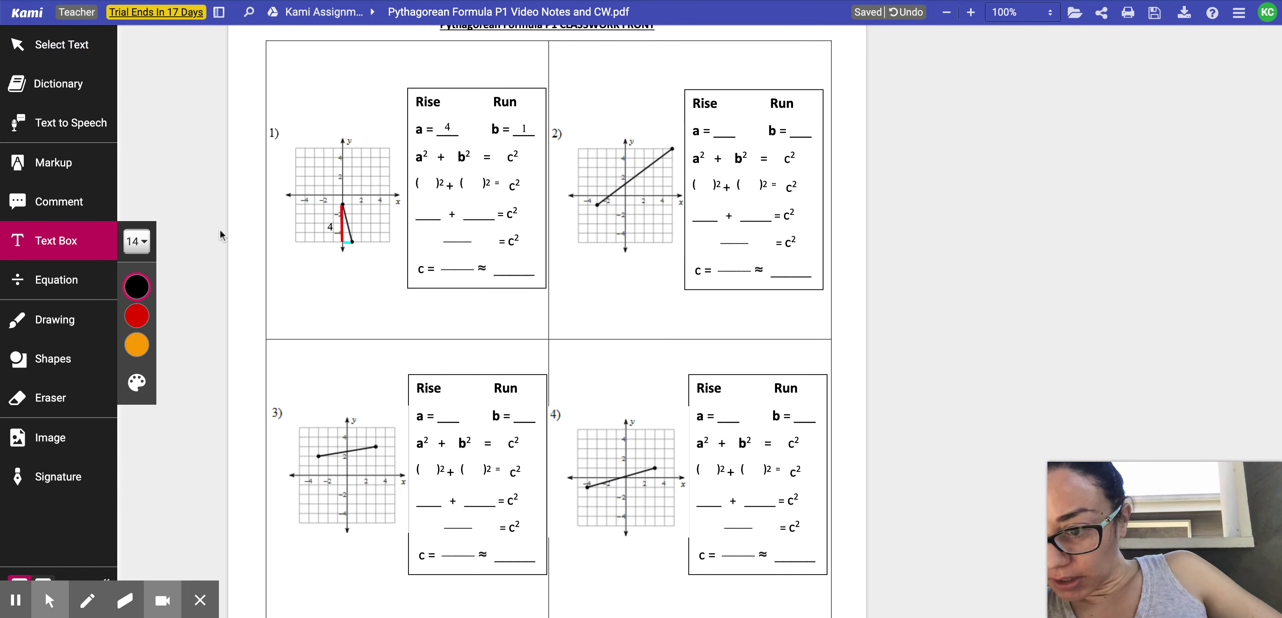
pyautogui.click(346, 254)
pyautogui.write('1')
pyautogui.click(389, 309)
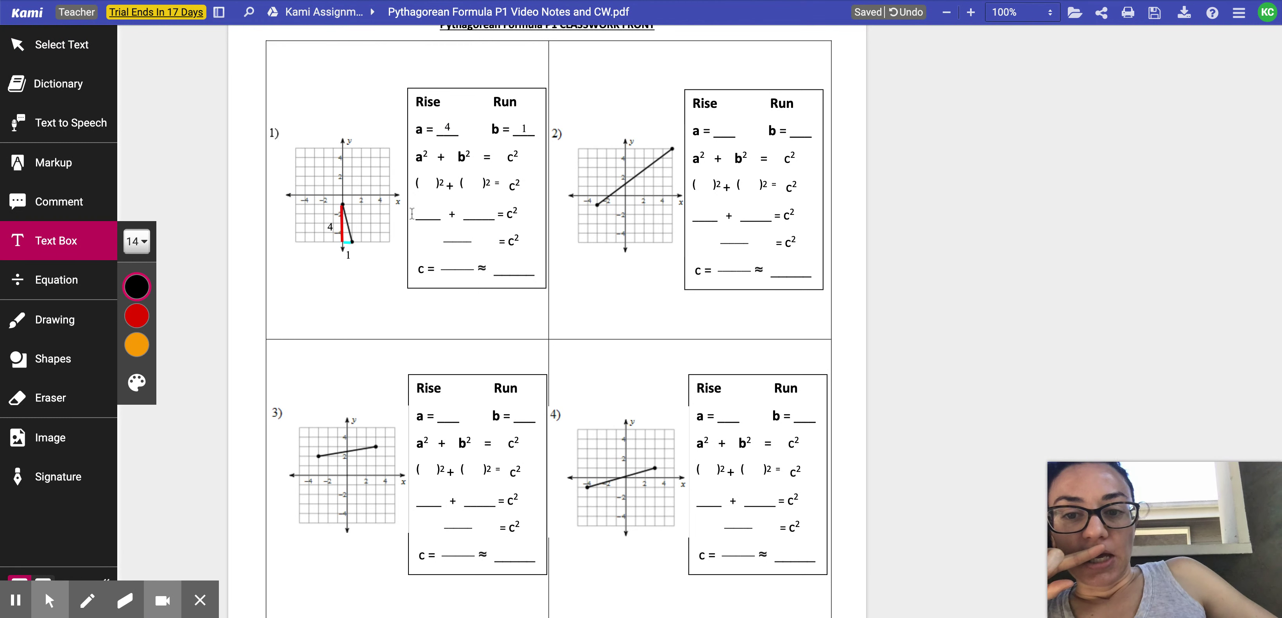
pyautogui.click(334, 227)
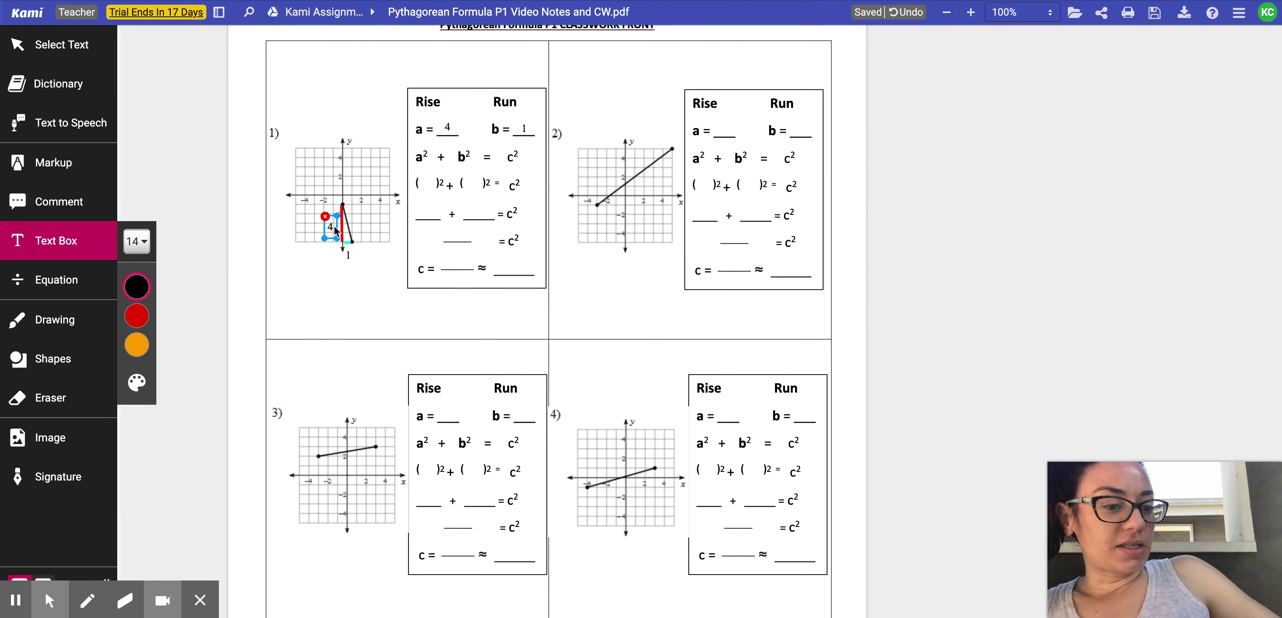
pyautogui.click(404, 212)
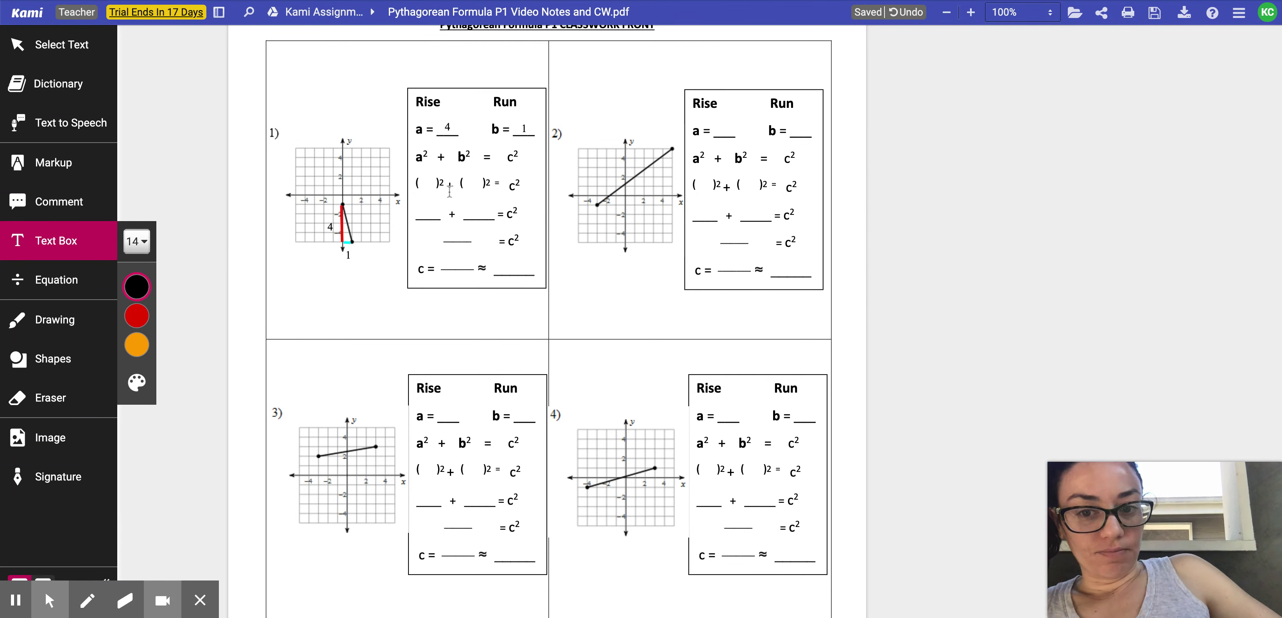
# Substitute 4 and 1 into the squared parentheses of problem 1's formula.
pyautogui.click(426, 182)
pyautogui.write('4')
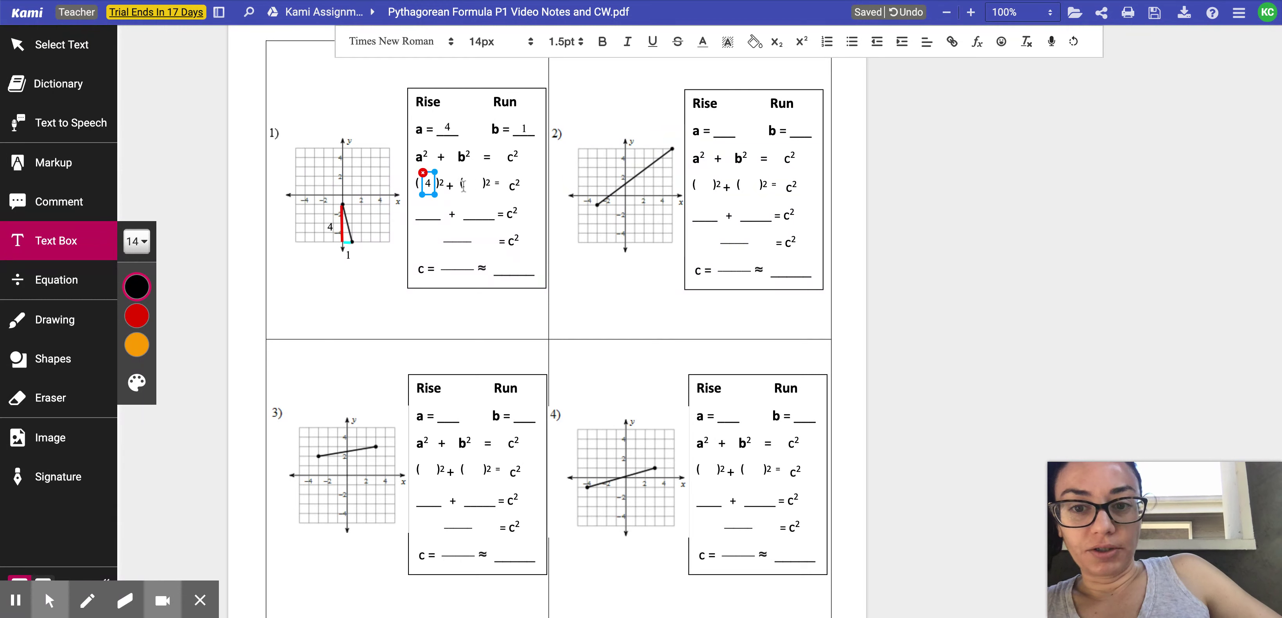
pyautogui.click(469, 185)
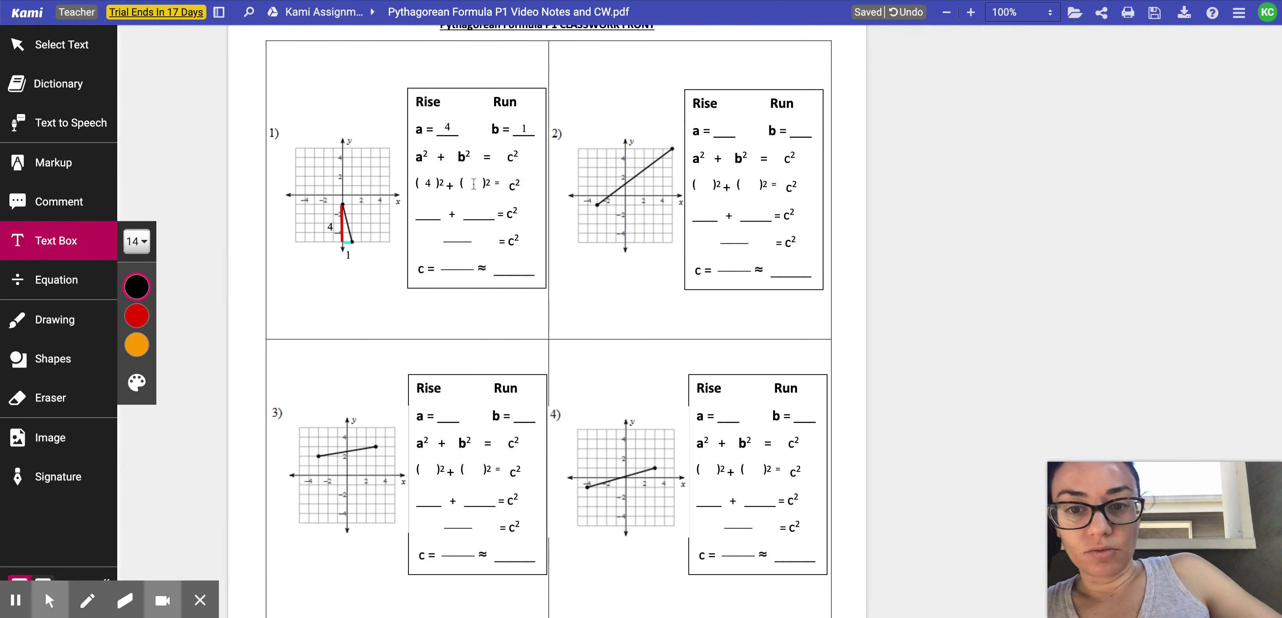
pyautogui.click(471, 184)
pyautogui.write('1')
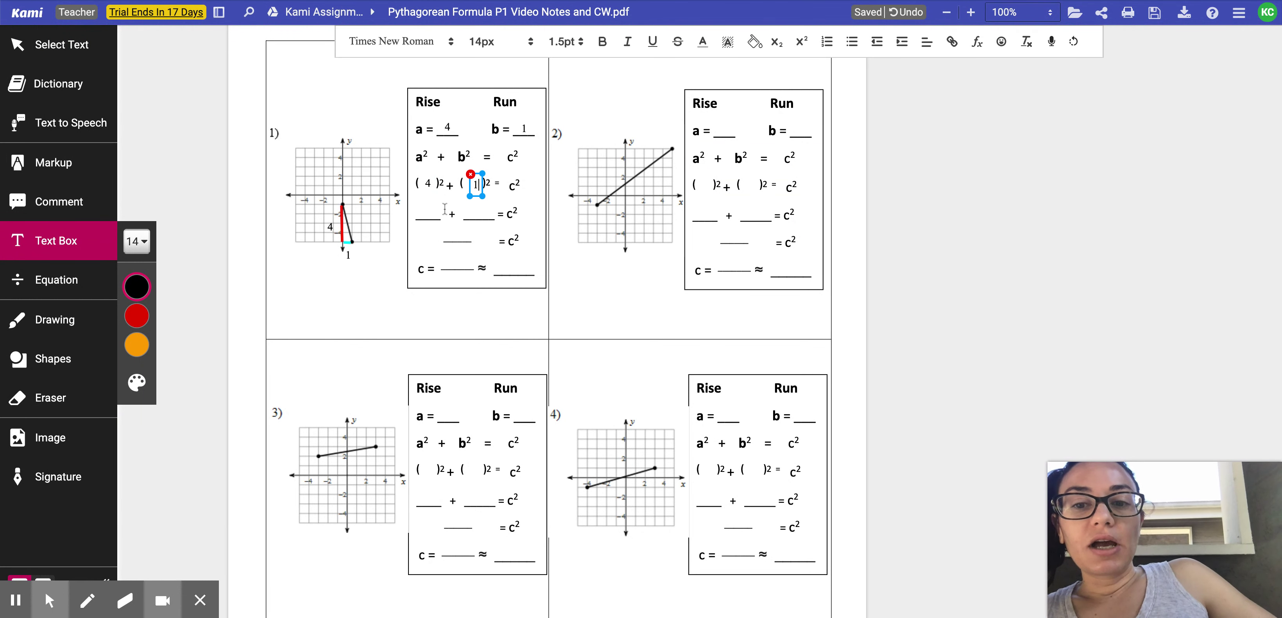
# Fill in the squared values 16 and 1 in the sum line of problem 1.
pyautogui.click(429, 213)
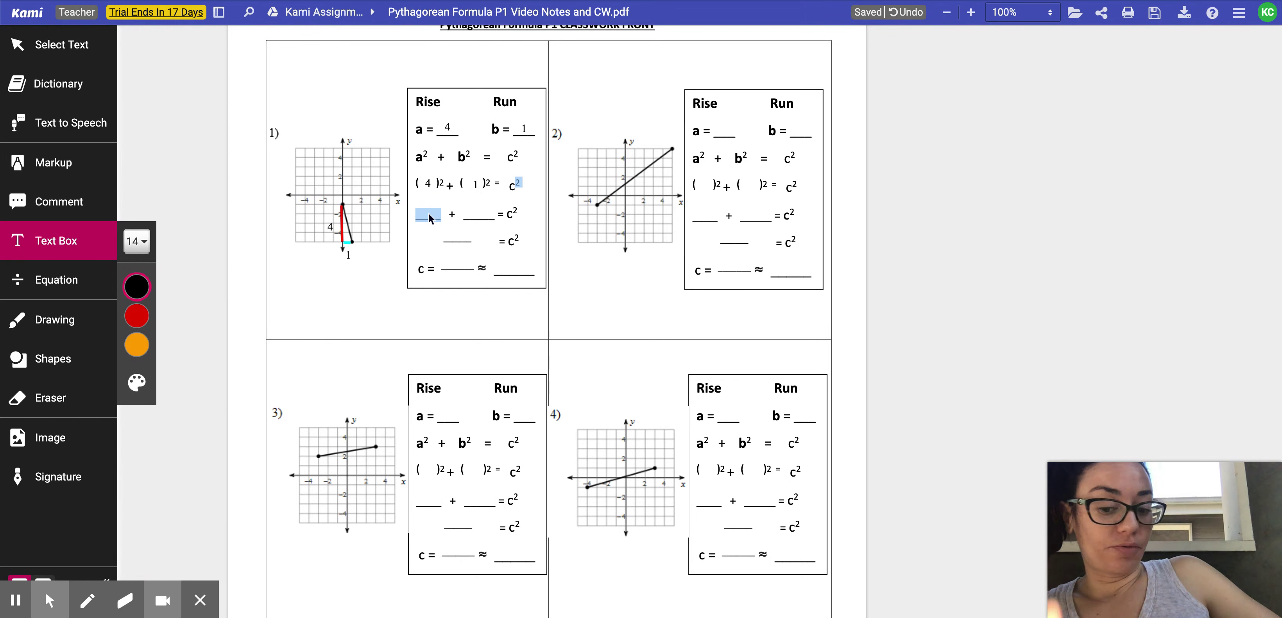
pyautogui.press('Escape')
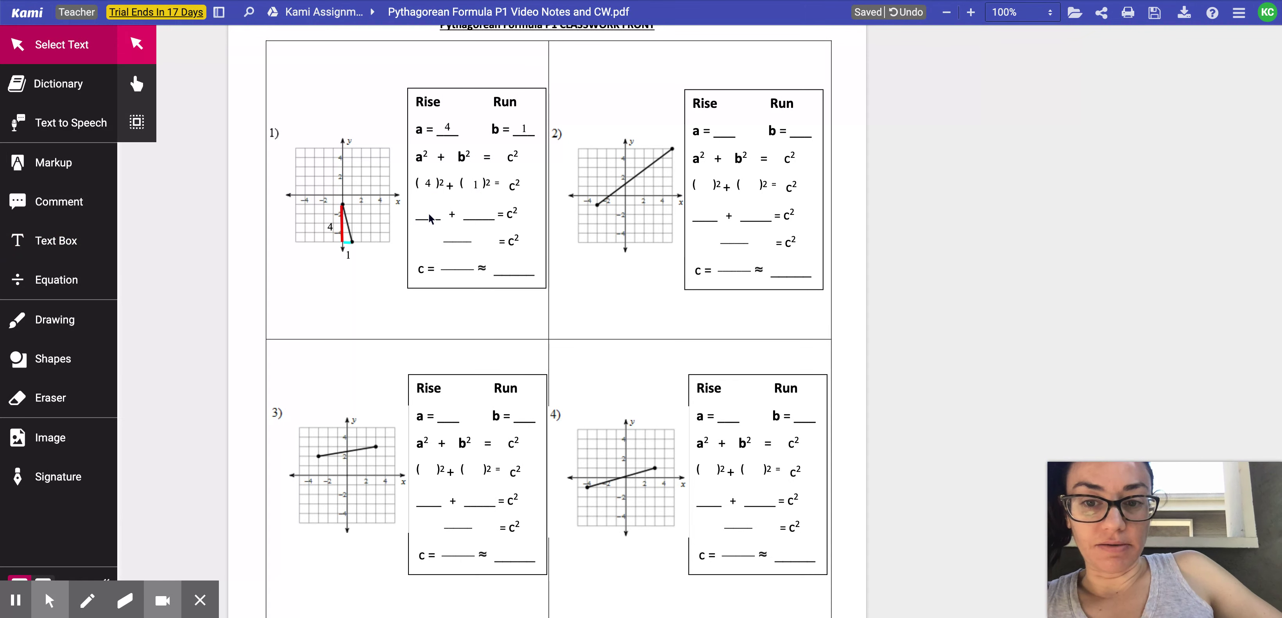
pyautogui.doubleClick(431, 218)
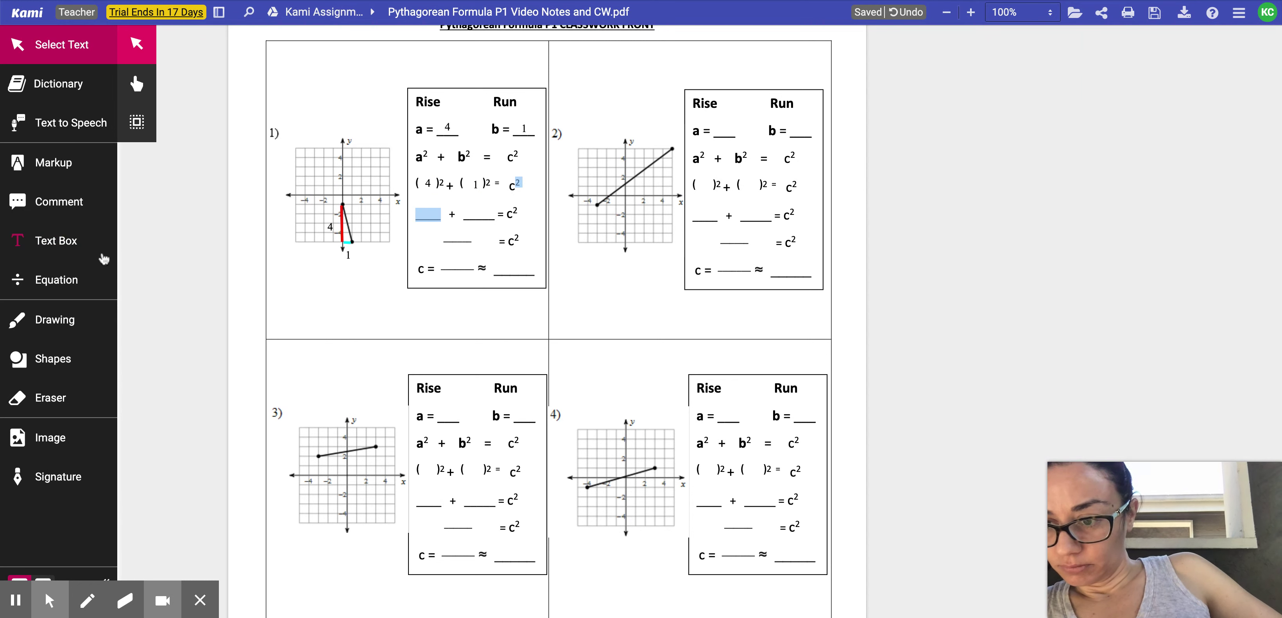
pyautogui.click(99, 253)
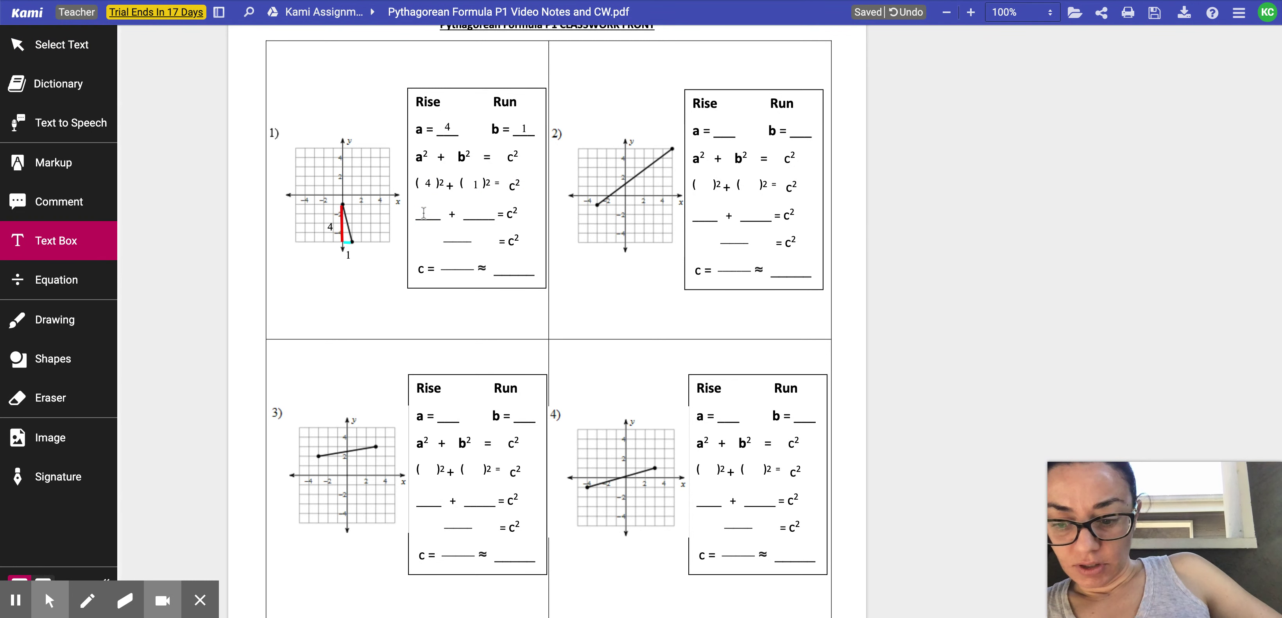
pyautogui.click(109, 252)
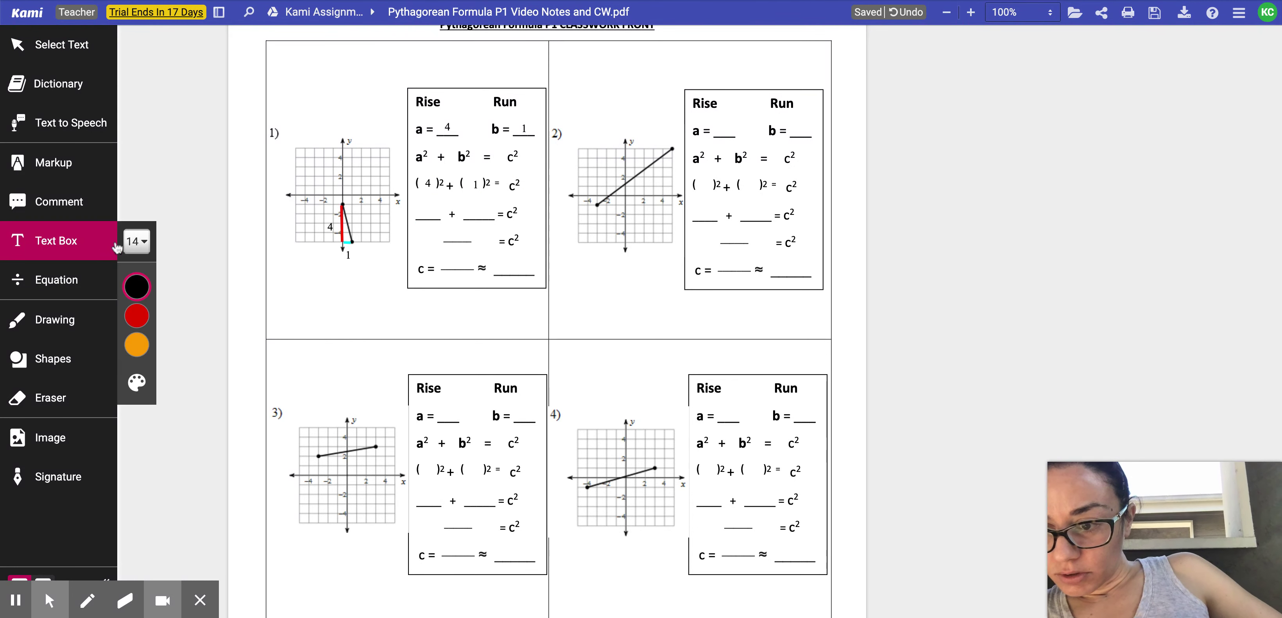
pyautogui.click(424, 213)
pyautogui.write('16')
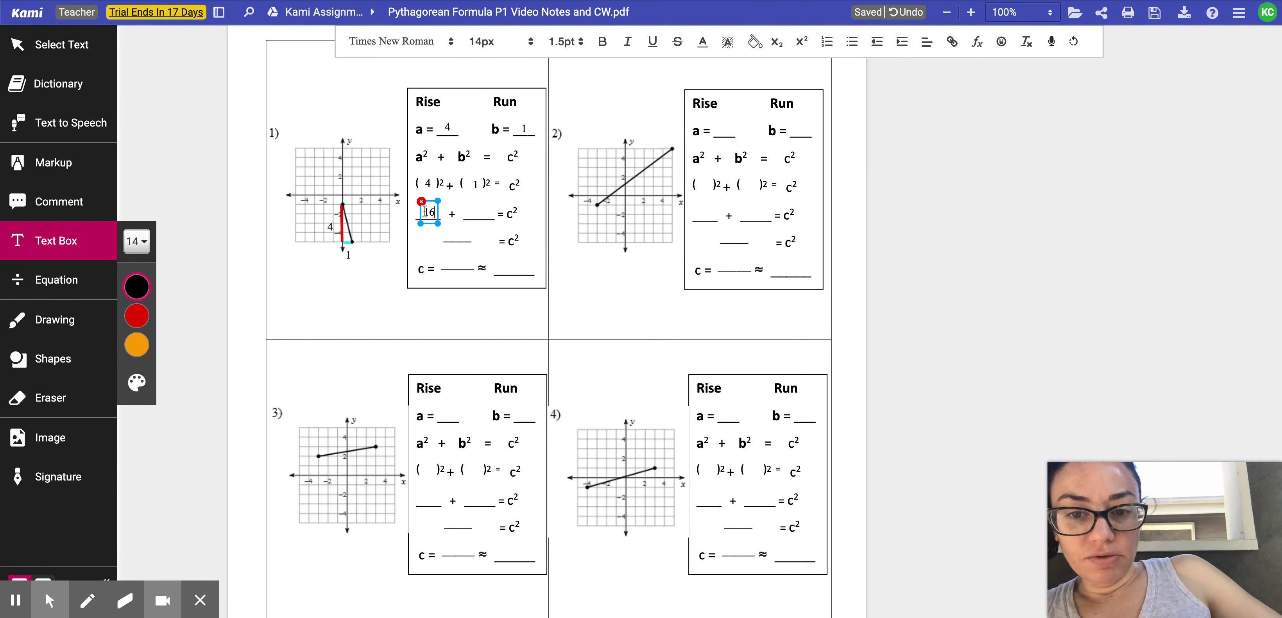
pyautogui.click(478, 208)
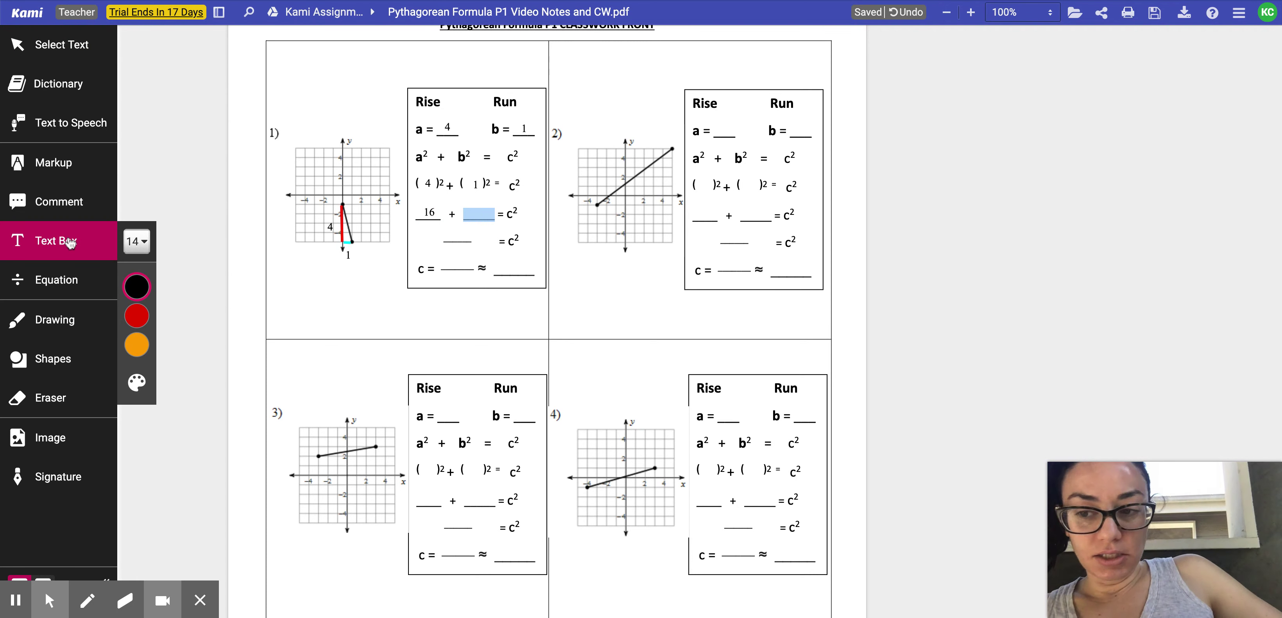
pyautogui.click(478, 213)
pyautogui.write('1')
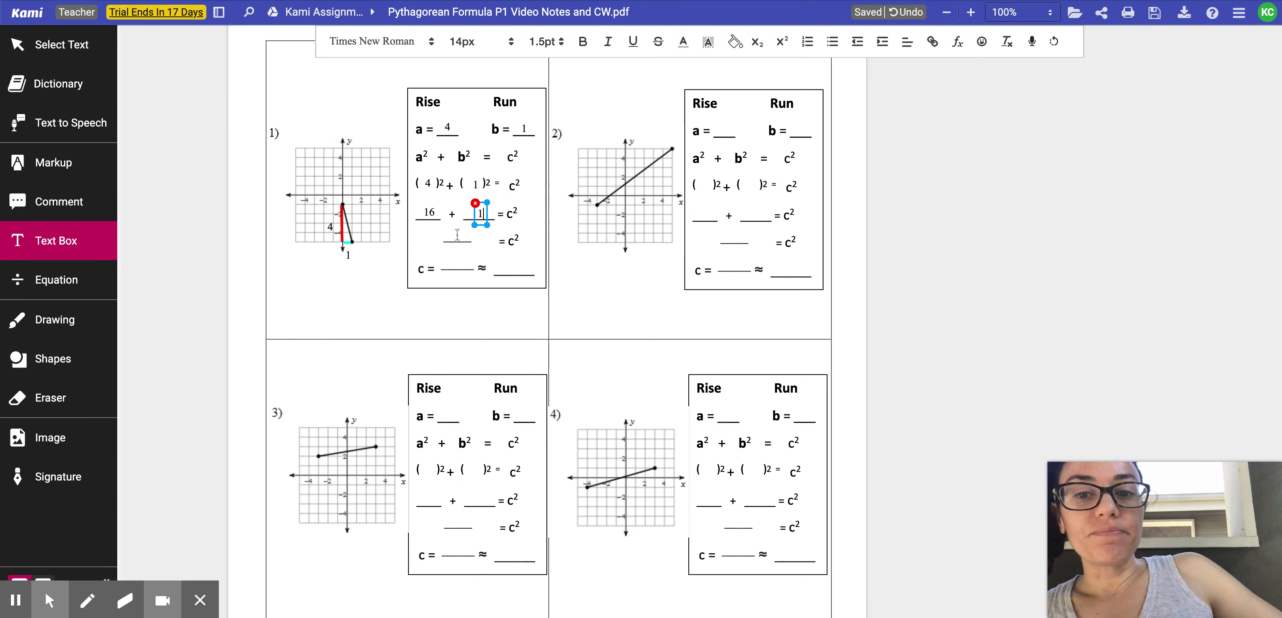
# Enter the sum 17 in the blank before = c² in problem 1.
pyautogui.click(457, 234)
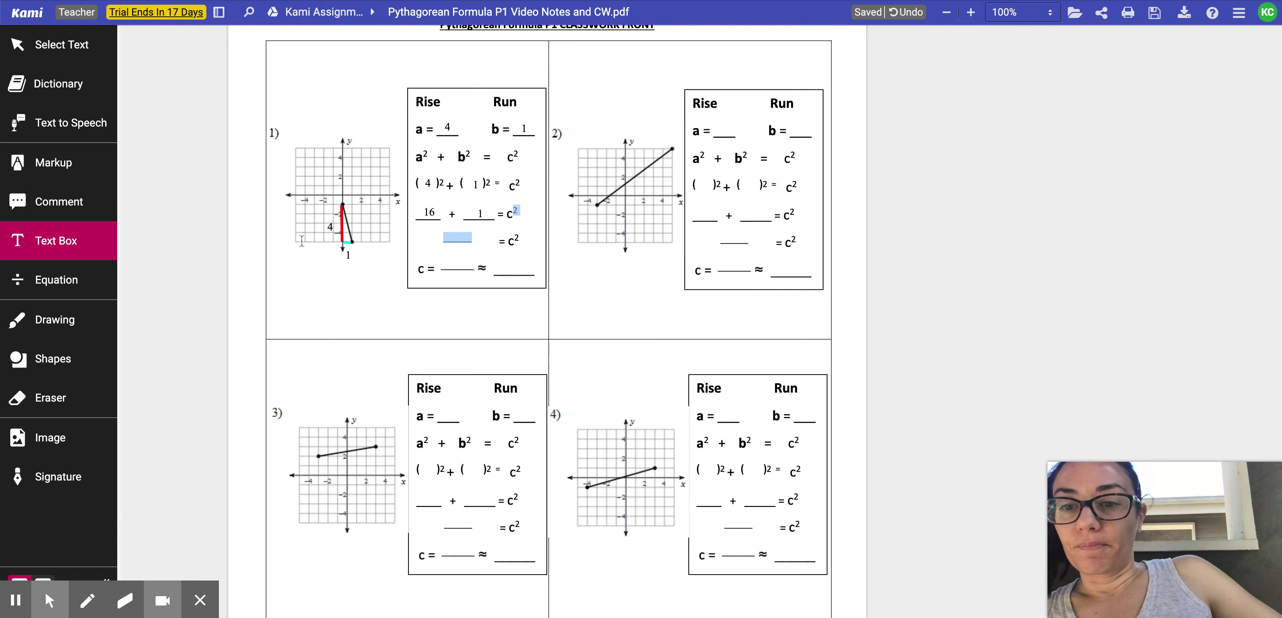
pyautogui.moveTo(64, 249)
pyautogui.click(455, 237)
pyautogui.write('17')
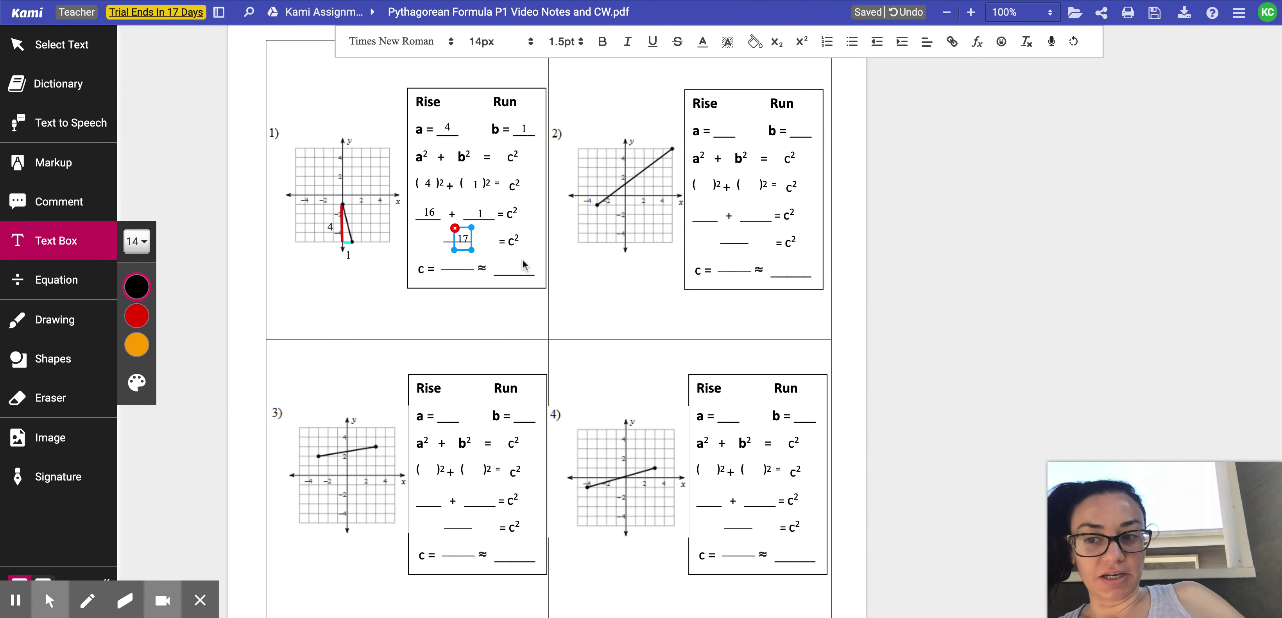
pyautogui.click(522, 258)
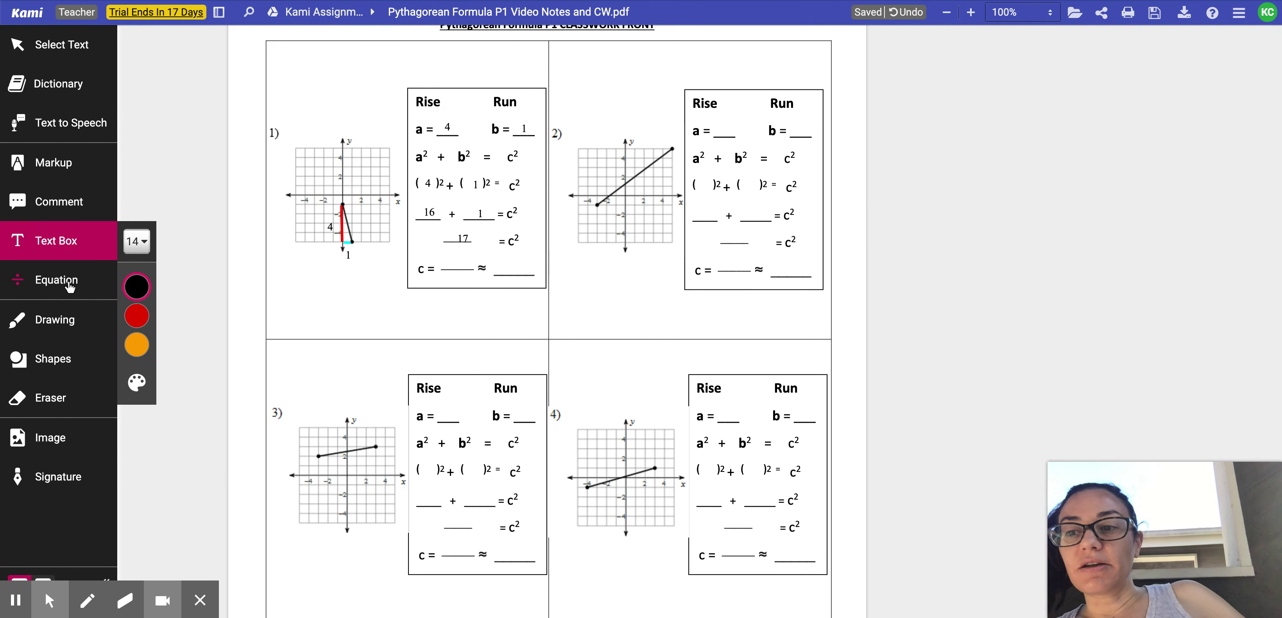
# Draw pink freehand square root signs over 17, over c² and over the blank after c = in problem 1.
pyautogui.click(70, 286)
pyautogui.click(133, 321)
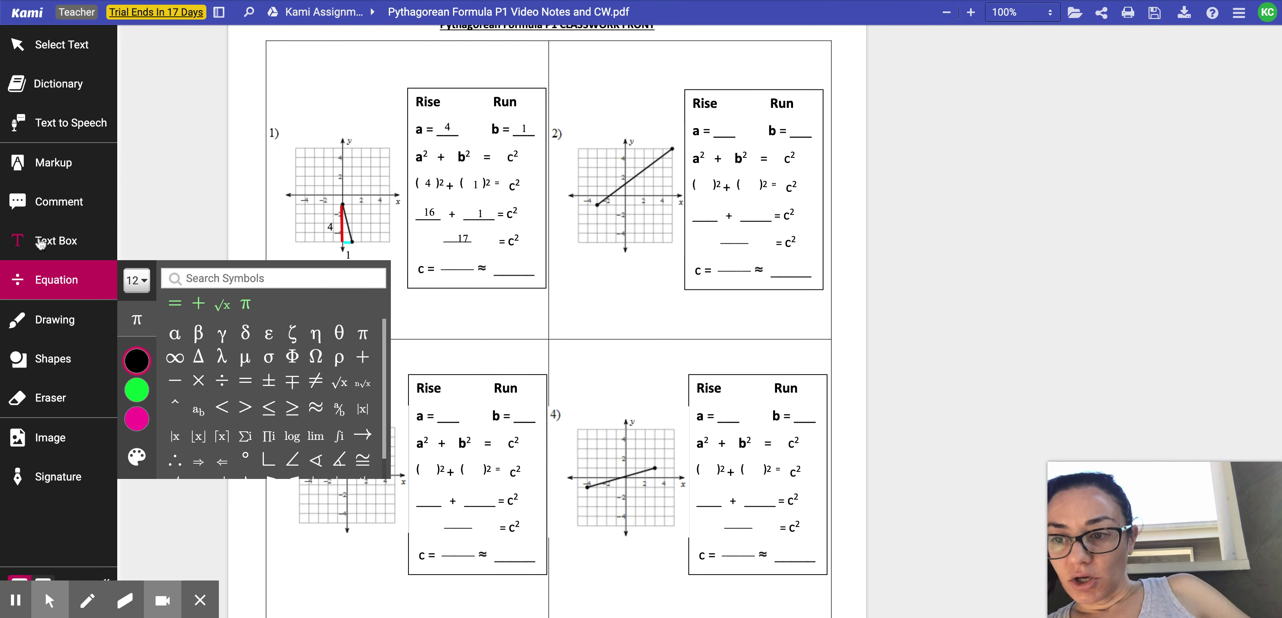
pyautogui.click(56, 318)
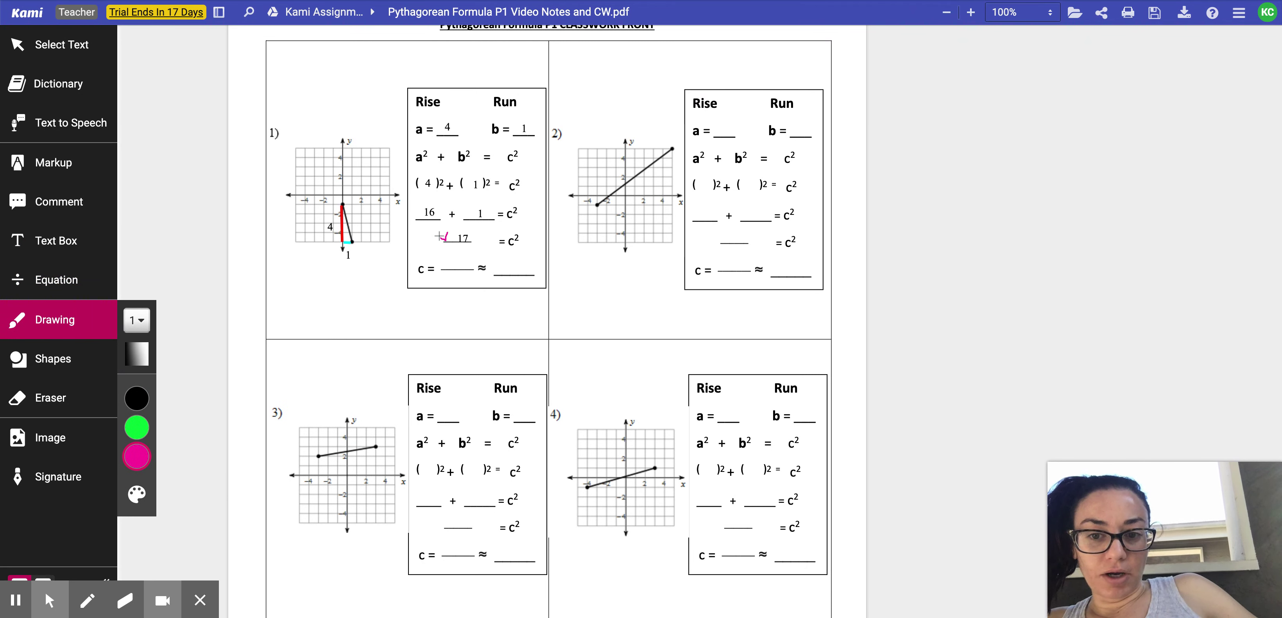
pyautogui.moveTo(439, 236); pyautogui.dragTo(470, 224)
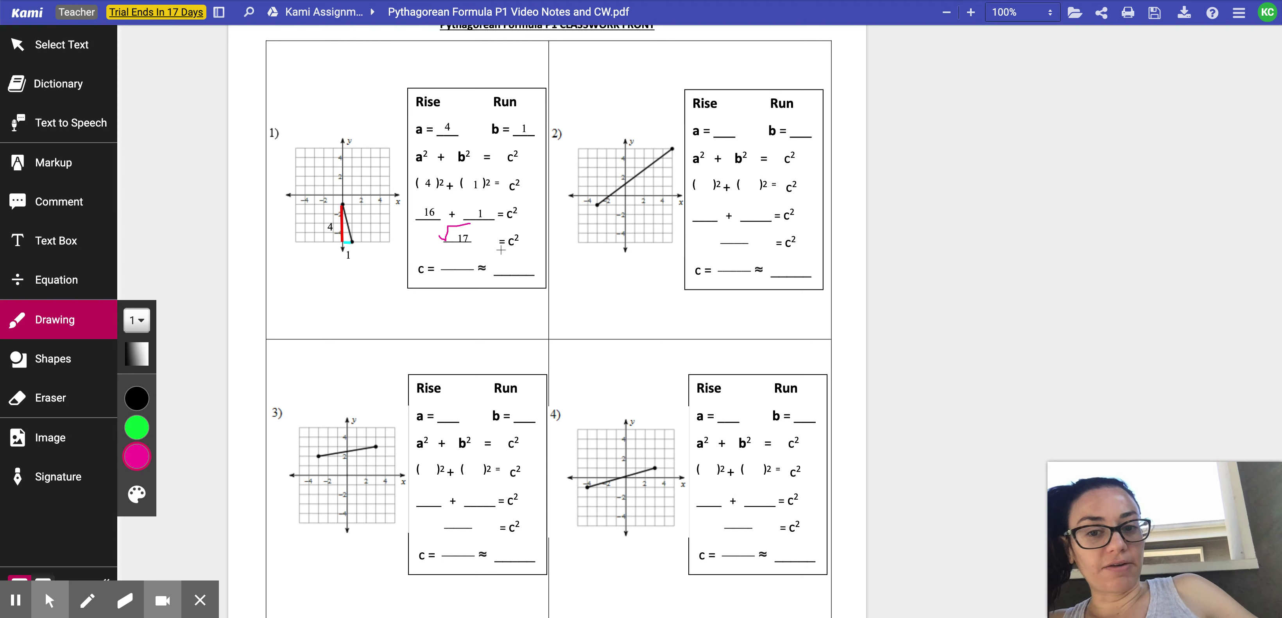
pyautogui.moveTo(499, 233); pyautogui.dragTo(525, 230)
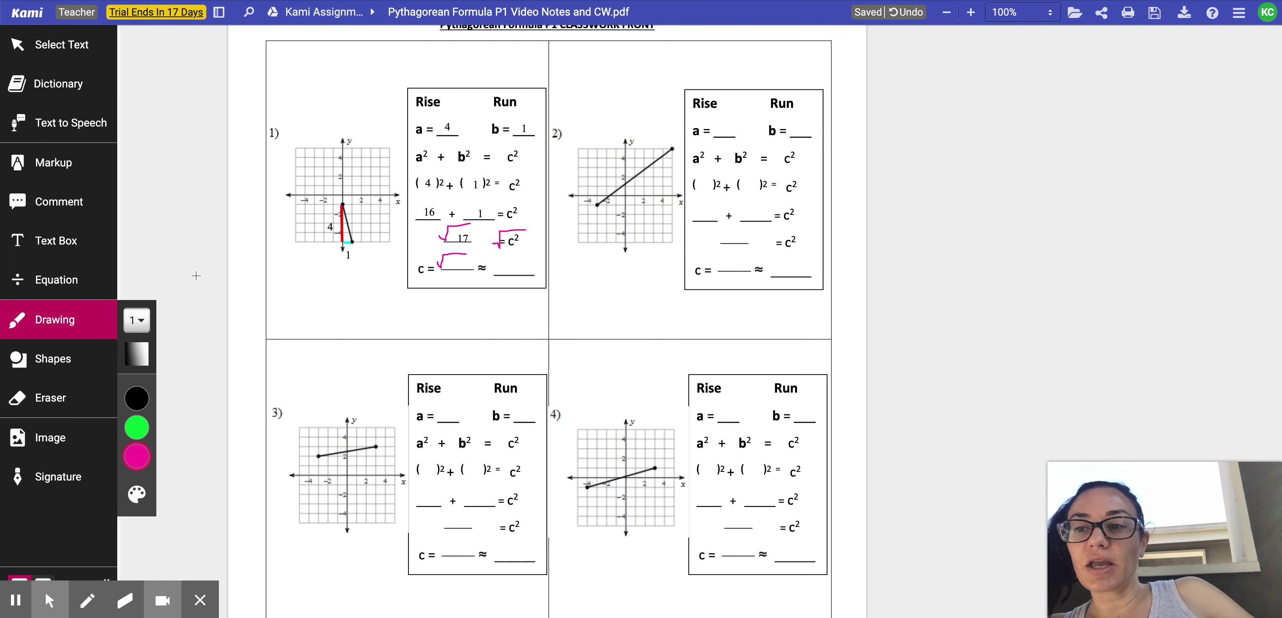
# Enter 17 under the square root sign in the blank after c = in problem 1.
pyautogui.click(56, 240)
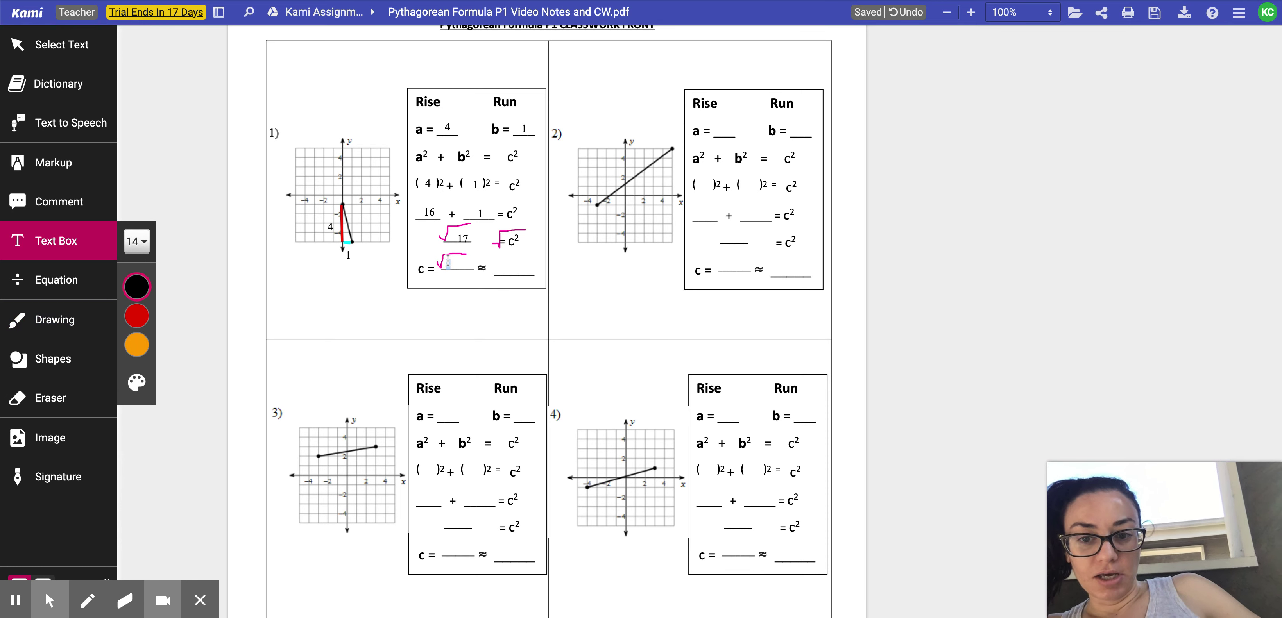
pyautogui.click(56, 280)
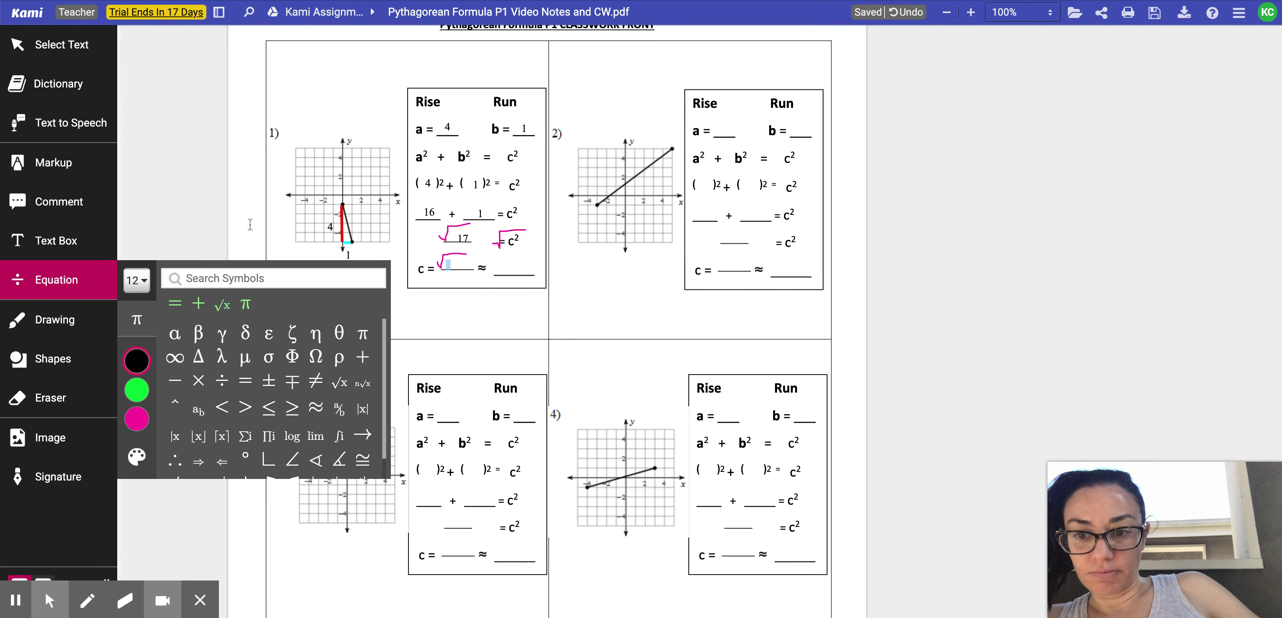
pyautogui.click(56, 240)
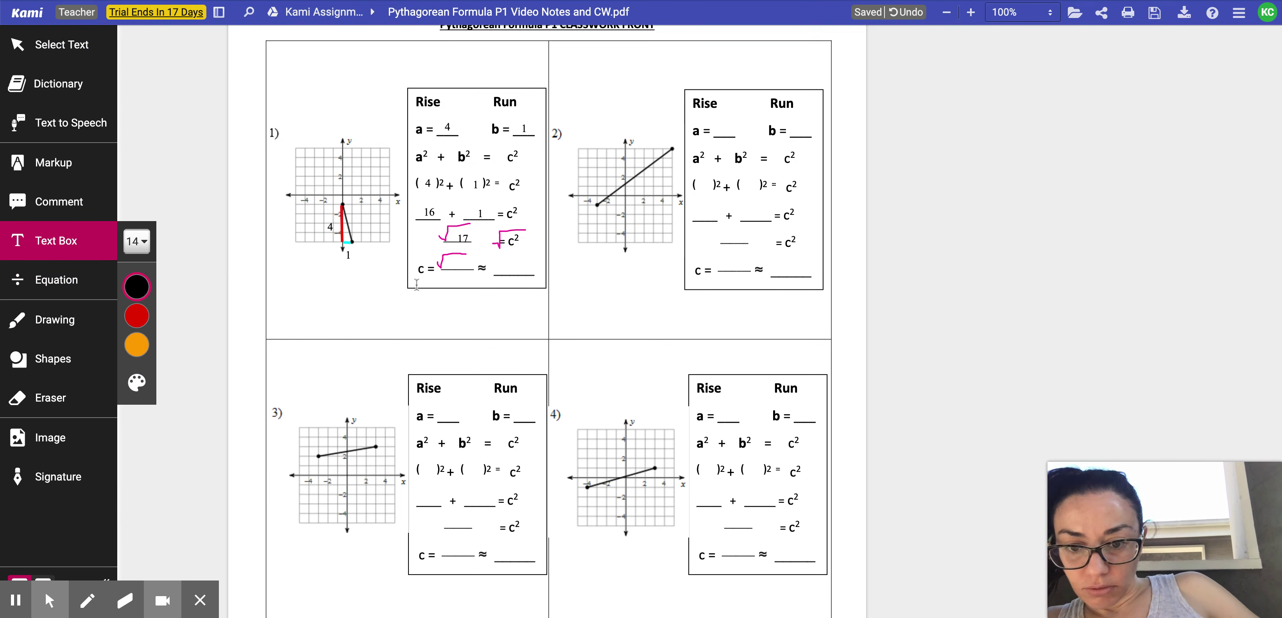
pyautogui.click(453, 264)
pyautogui.write('1')
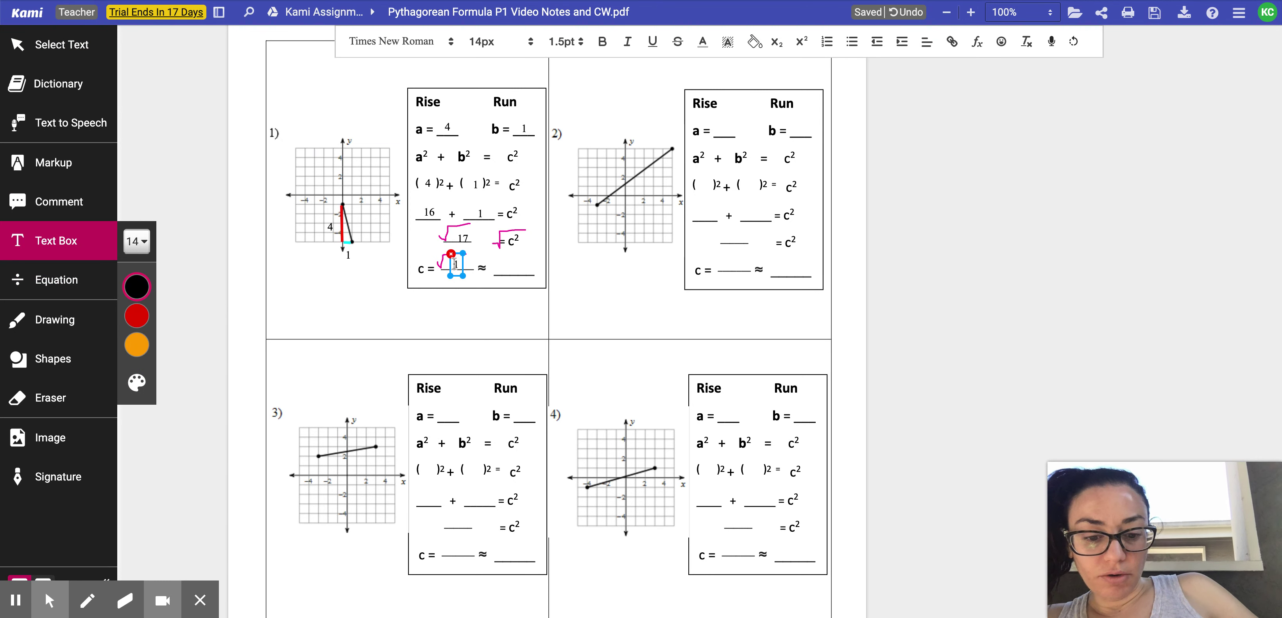
pyautogui.write('7')
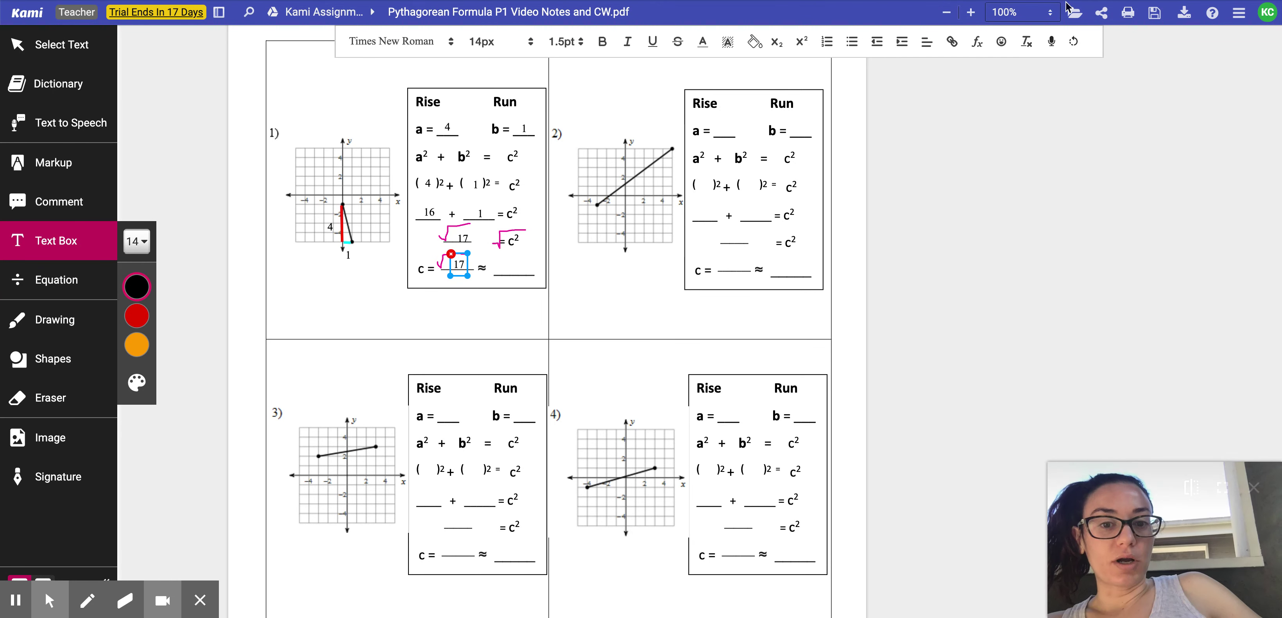
# Enter 4.12 in the approximate answer blank after ≈ in problem 1.
pyautogui.click(502, 266)
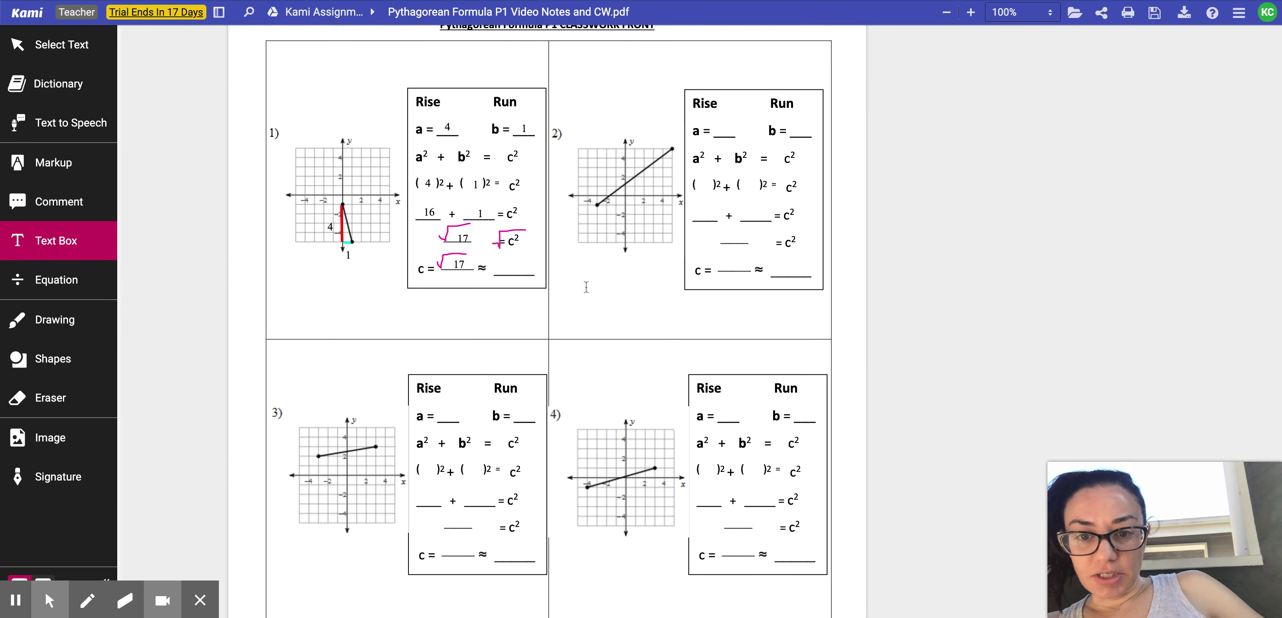
pyautogui.click(506, 269)
pyautogui.write('4.12')
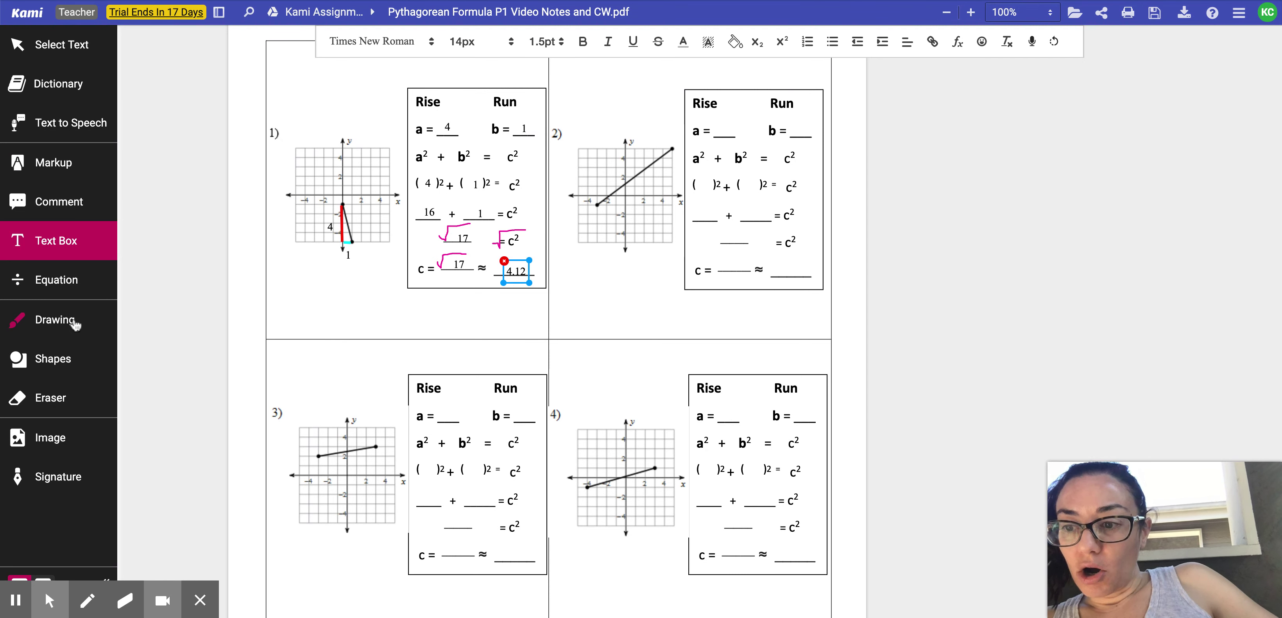
# Draw problem 2's triangle legs: a red vertical line down from the upper endpoint and a cyan horizontal line to the lower endpoint.
pyautogui.click(70, 356)
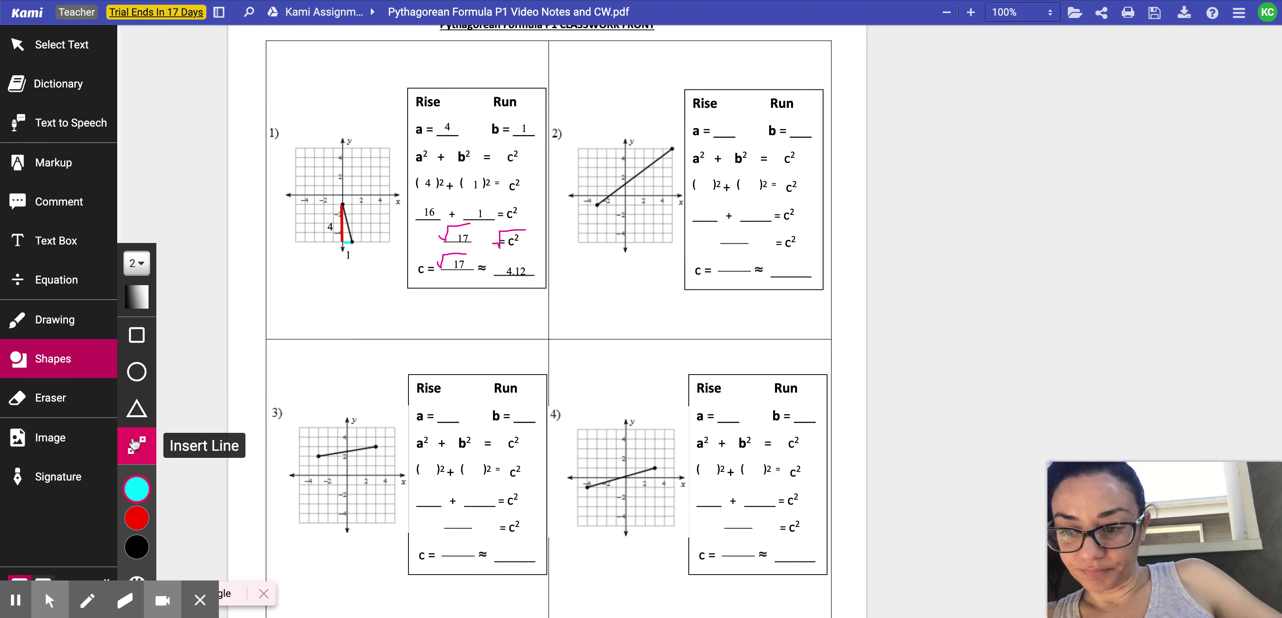
pyautogui.click(142, 520)
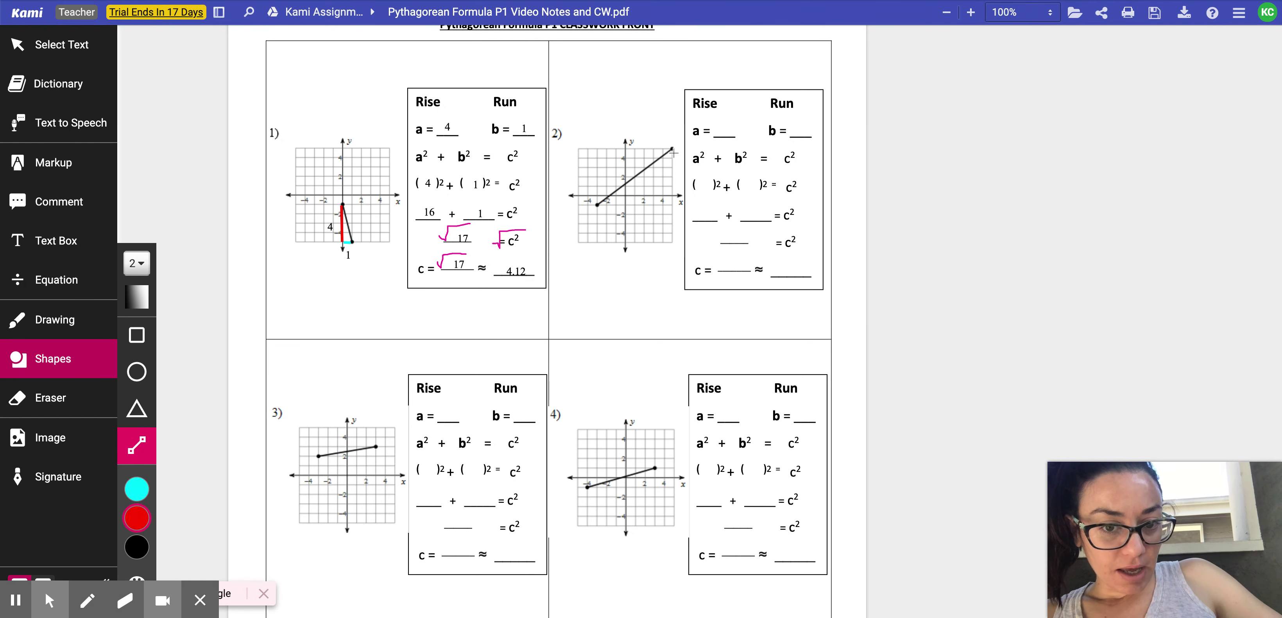
pyautogui.moveTo(673, 150); pyautogui.dragTo(673, 211)
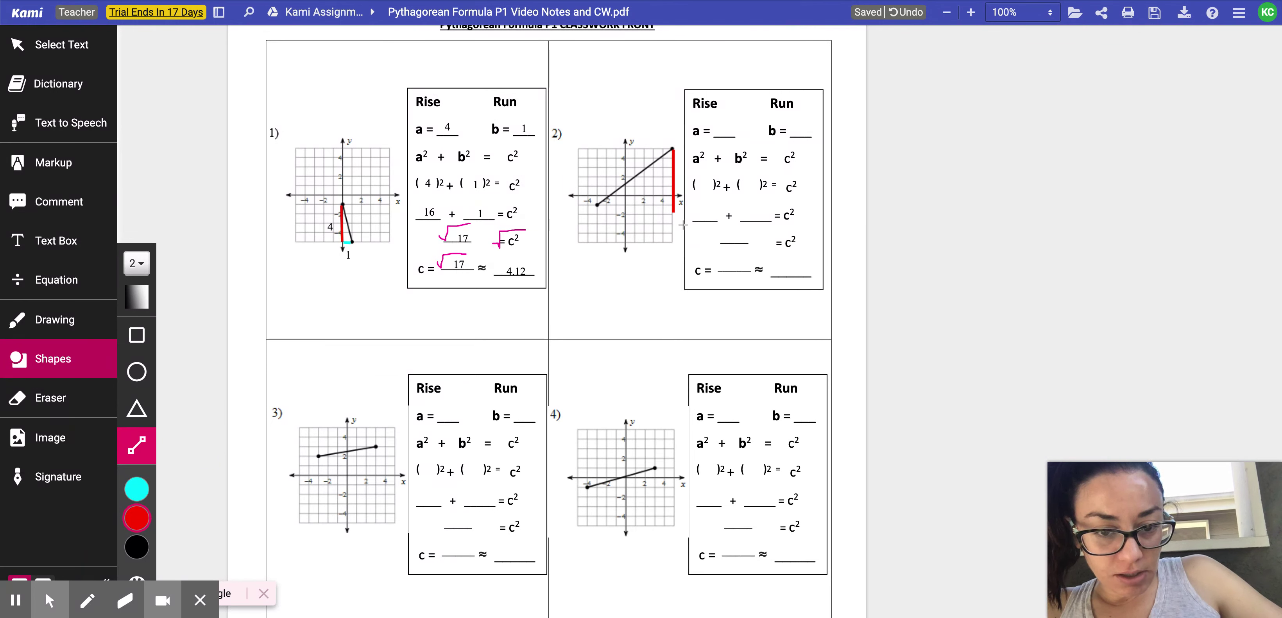
pyautogui.click(906, 13)
pyautogui.click(142, 518)
pyautogui.click(142, 518)
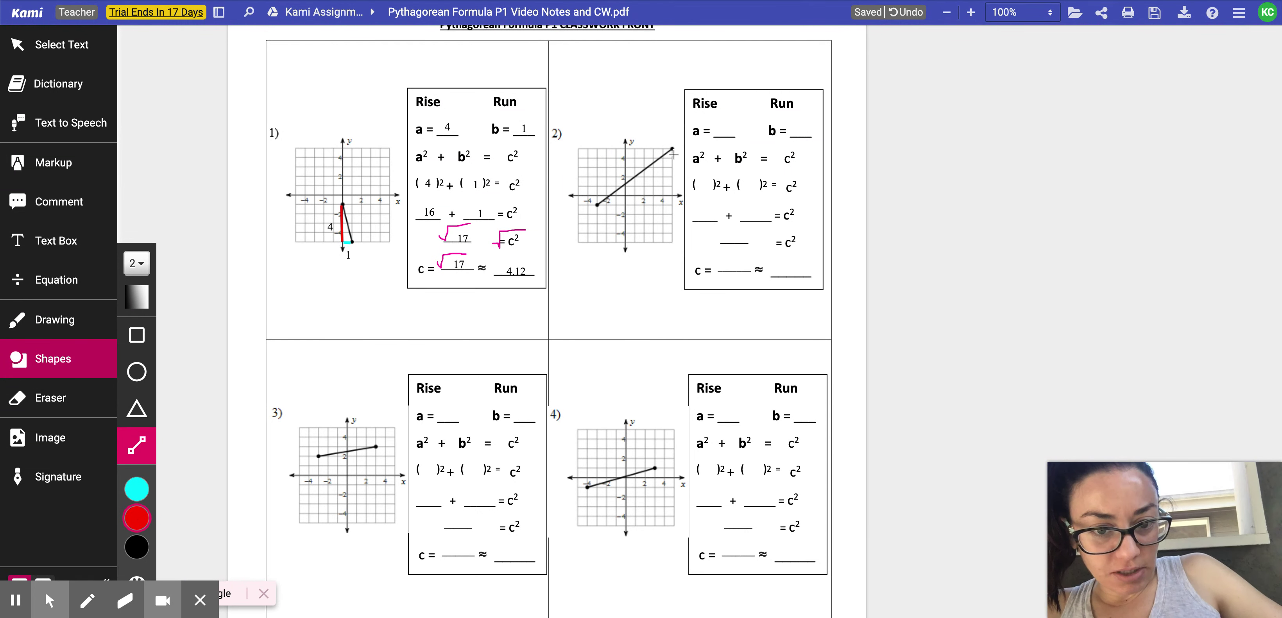
pyautogui.moveTo(670, 149); pyautogui.dragTo(672, 204)
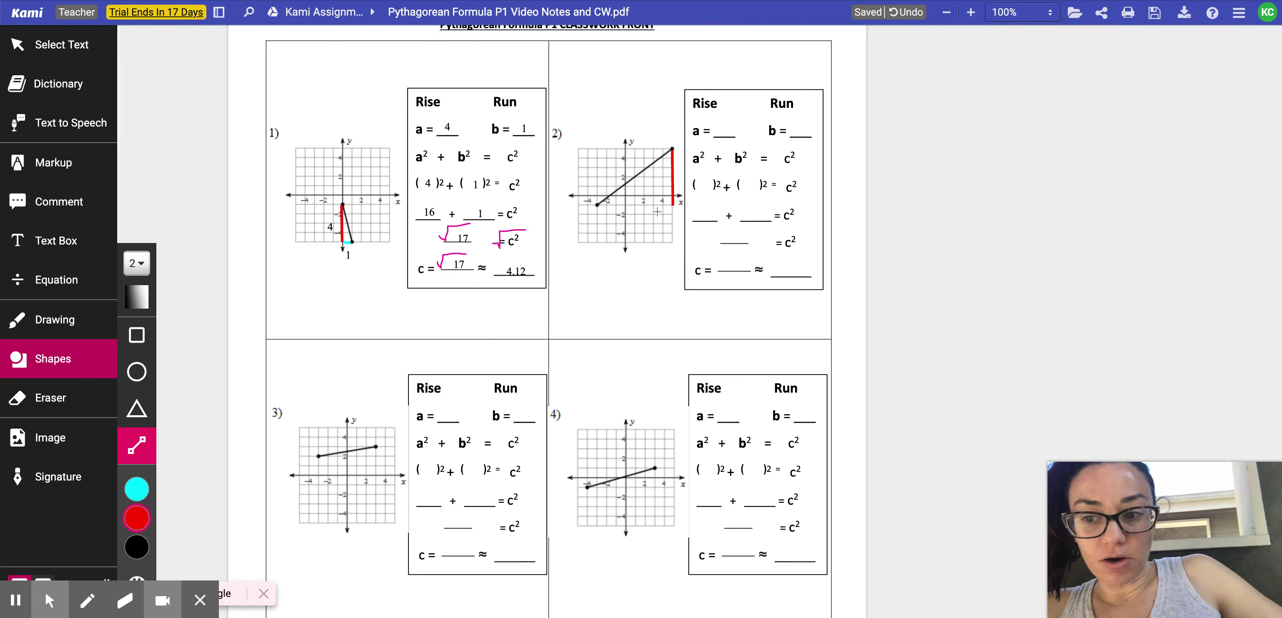
pyautogui.click(143, 491)
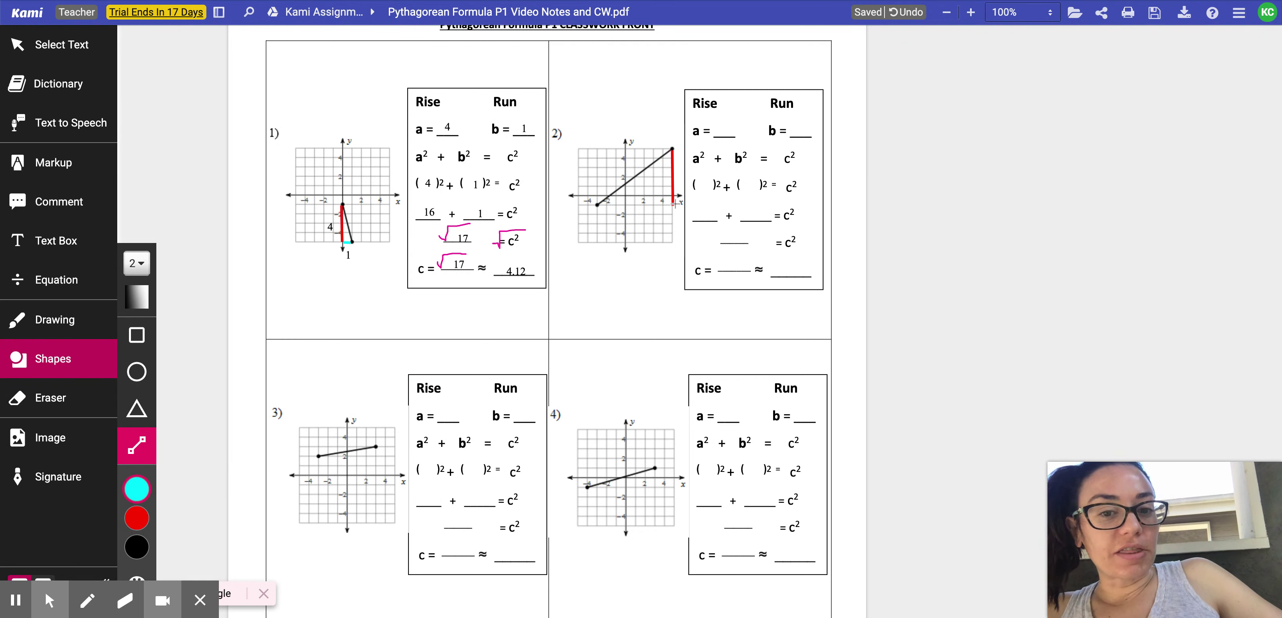
pyautogui.moveTo(673, 205); pyautogui.dragTo(596, 205)
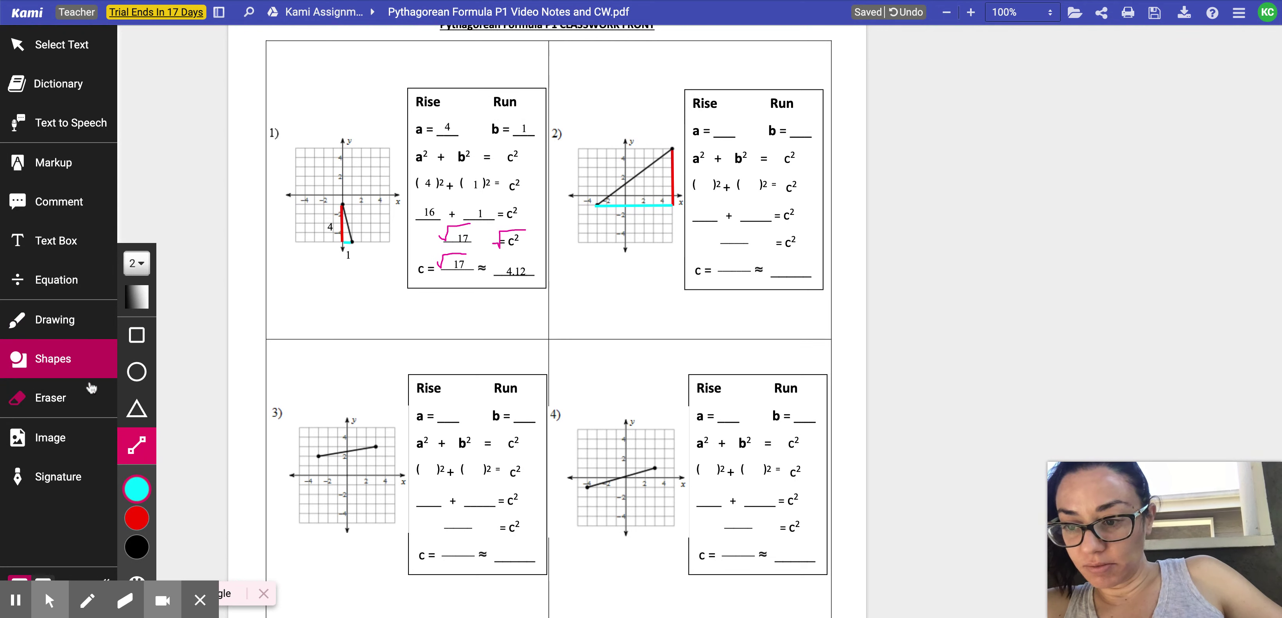
# Mark the unit squares along problem 2's red vertical leg with pink loops and enter 6 as the rise a.
pyautogui.click(83, 331)
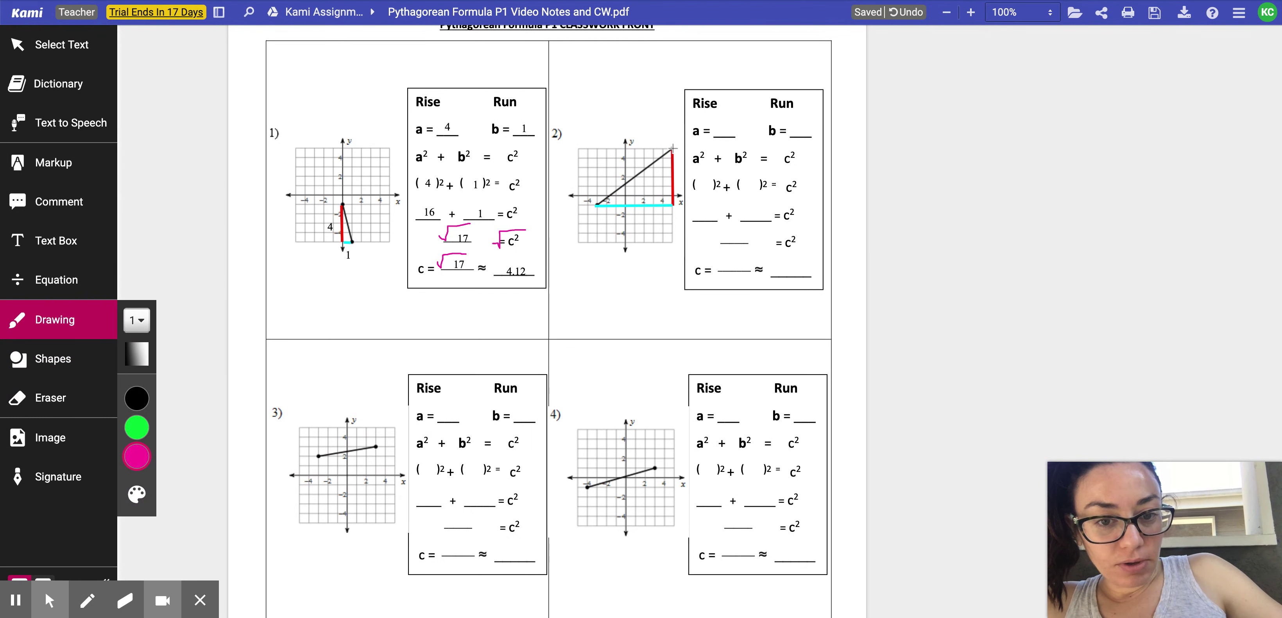
pyautogui.moveTo(672, 149); pyautogui.dragTo(678, 162)
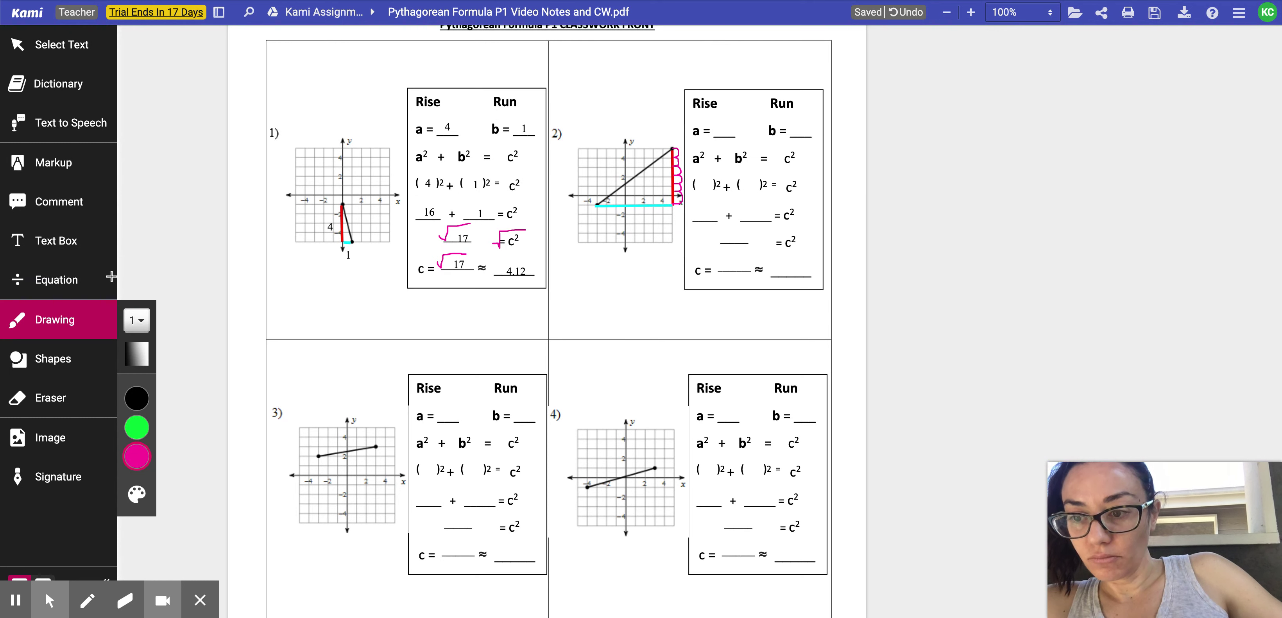
pyautogui.click(75, 244)
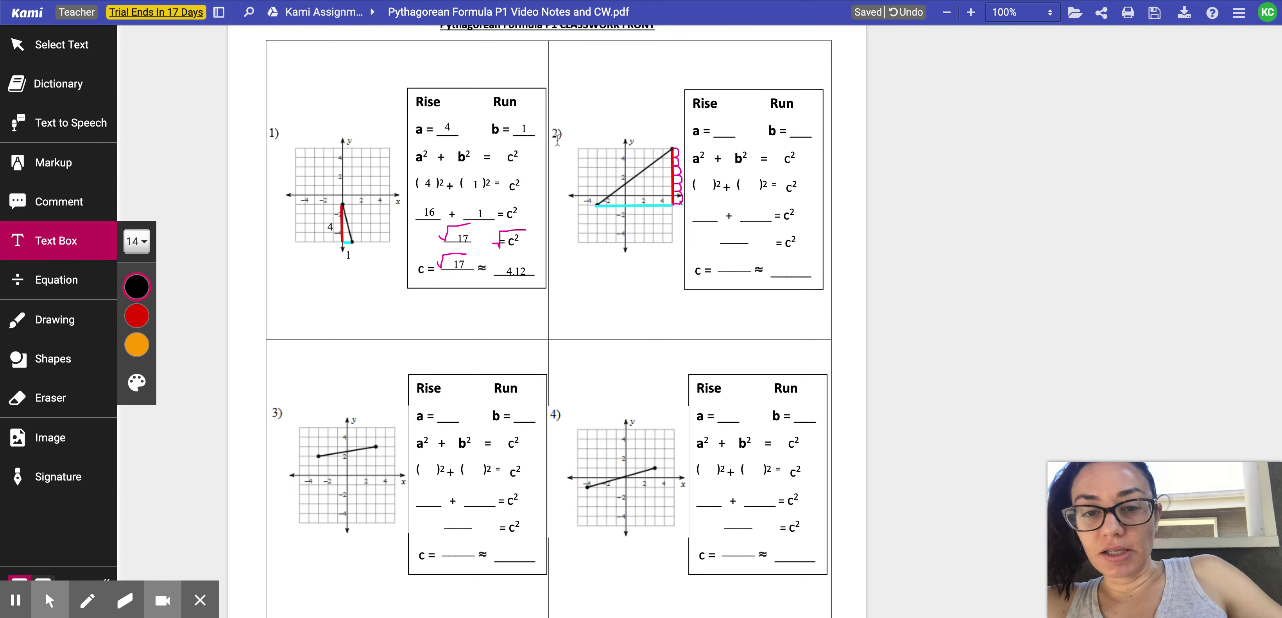
pyautogui.click(718, 130)
pyautogui.write('6')
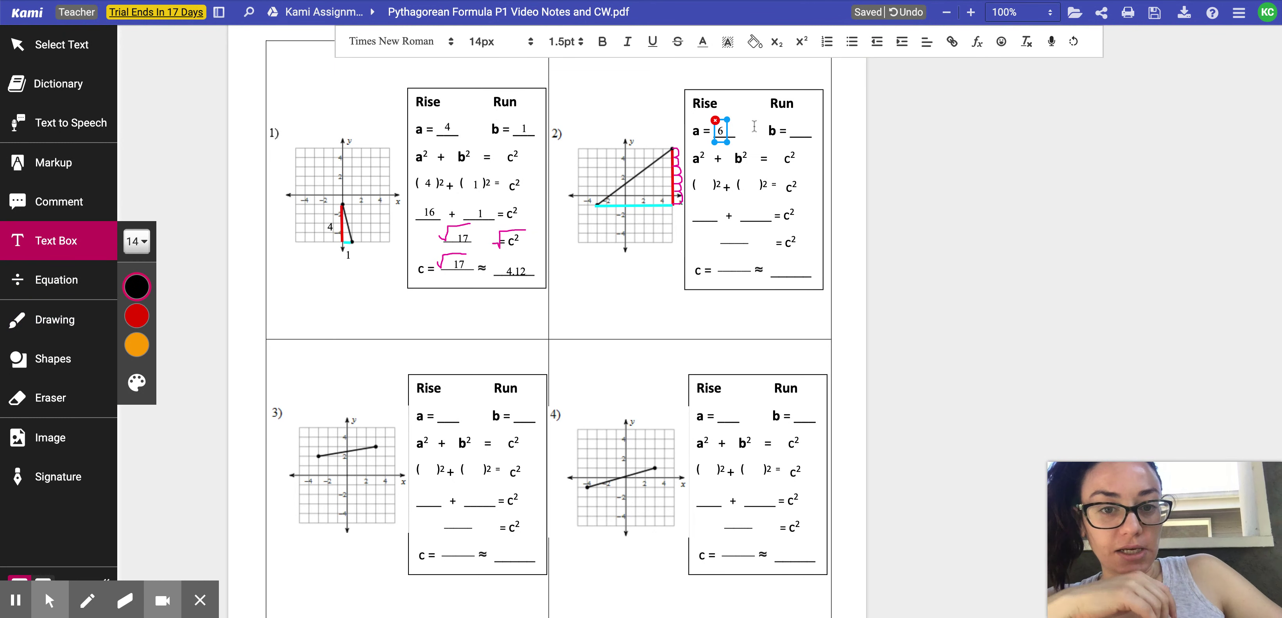
# Mark the unit squares along problem 2's cyan horizontal leg with pink loops and enter 8 as the run b.
pyautogui.click(794, 131)
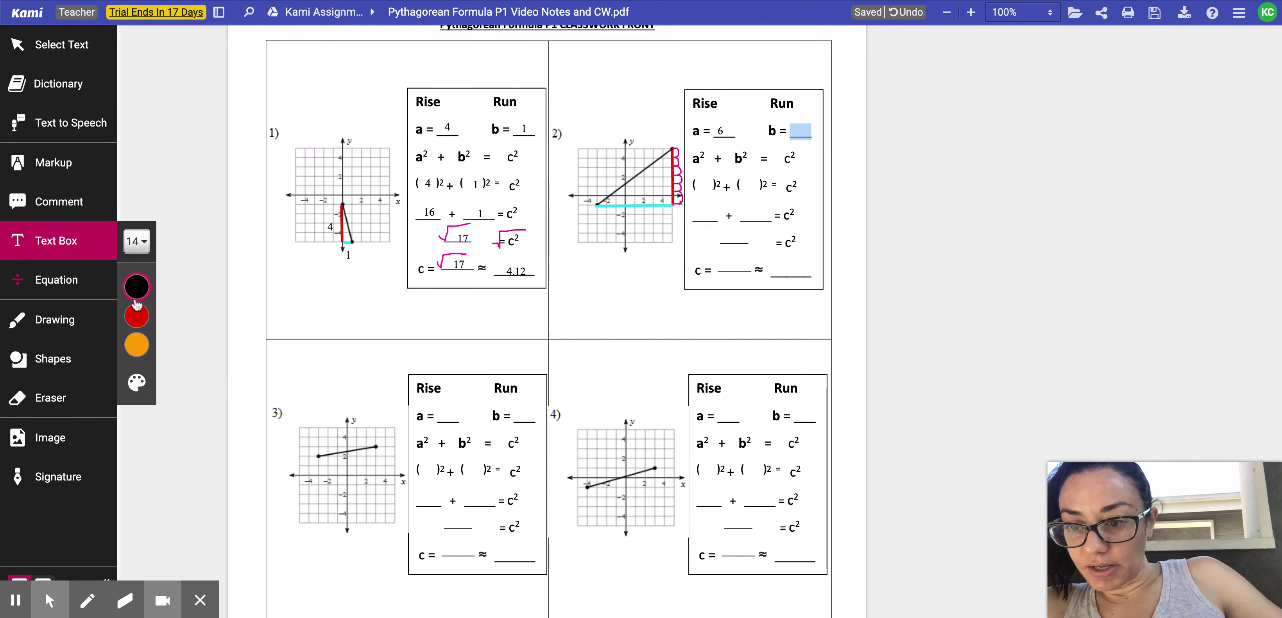
pyautogui.click(62, 329)
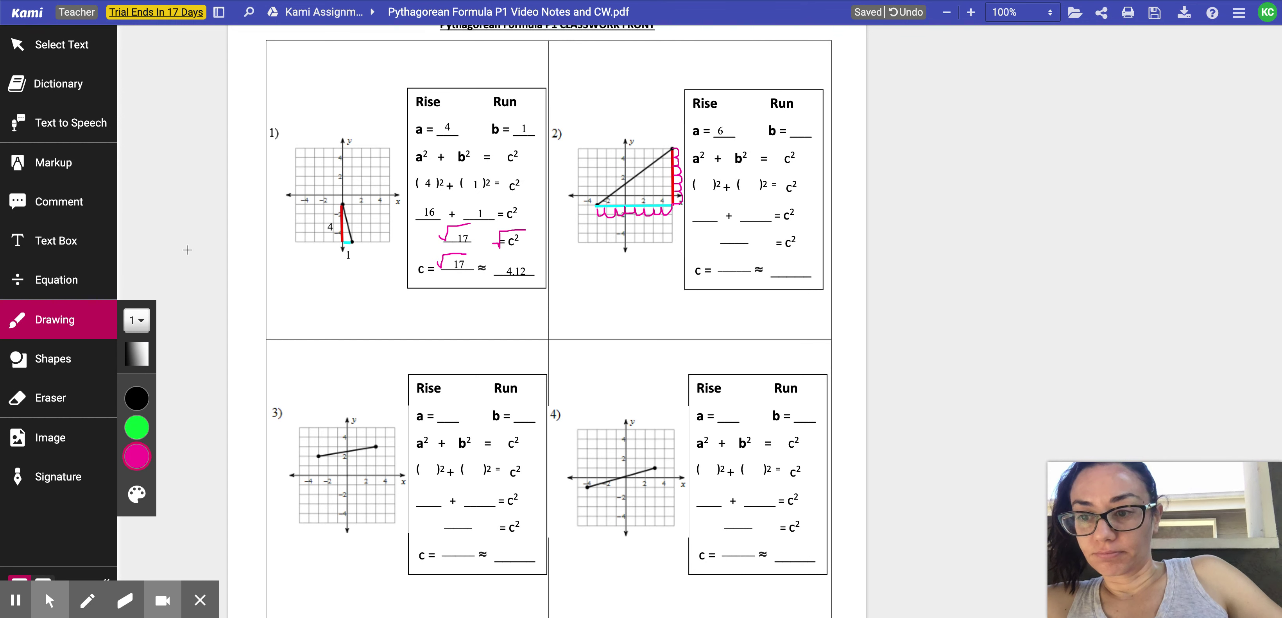
pyautogui.click(73, 249)
pyautogui.click(802, 130)
pyautogui.write('3')
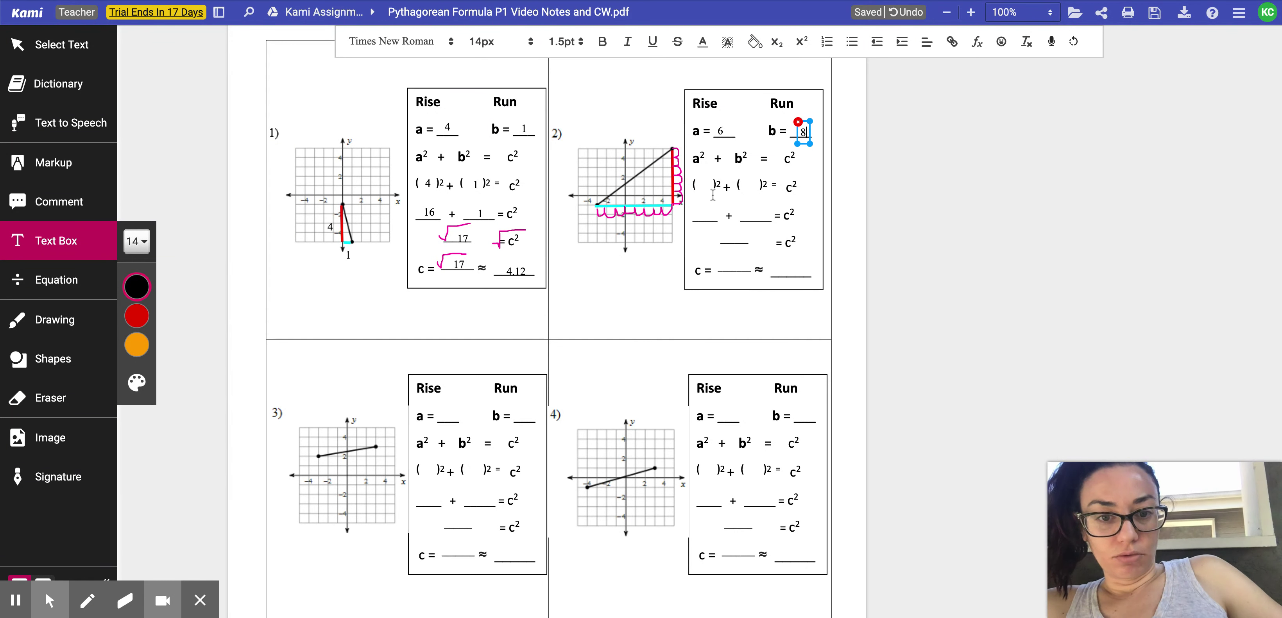
# Substitute 6 and 8 into the squared parentheses of problem 2's formula.
pyautogui.click(702, 185)
pyautogui.click(702, 185)
pyautogui.write('6')
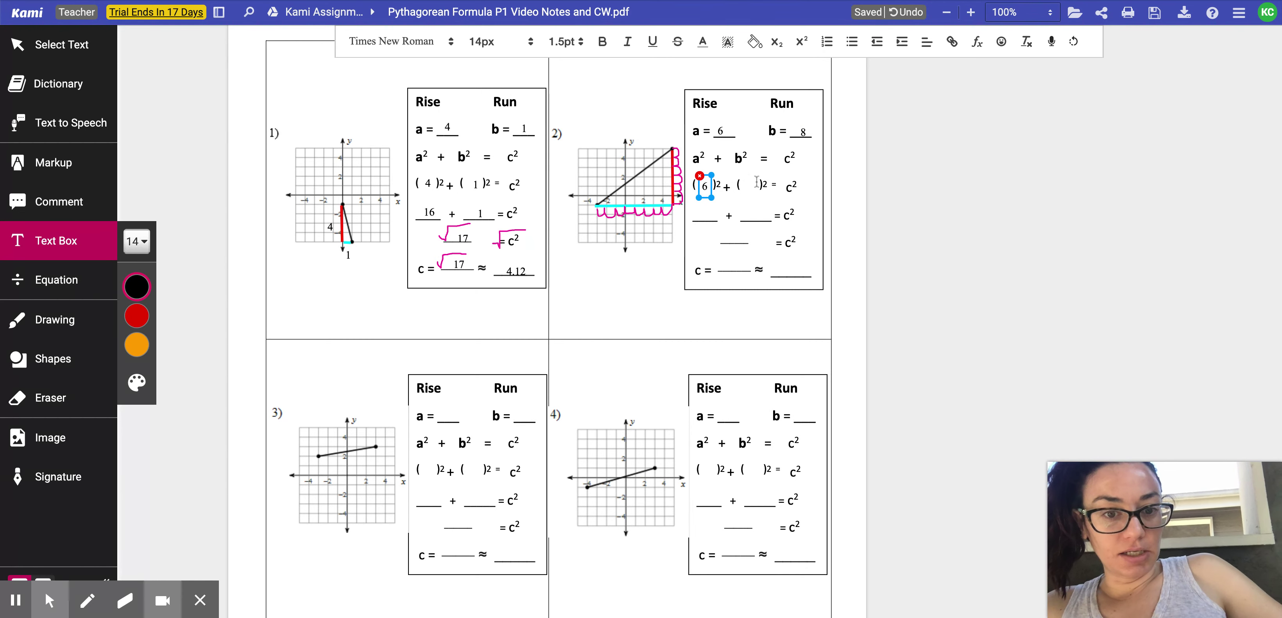
pyautogui.click(752, 186)
pyautogui.click(753, 186)
pyautogui.write('8')
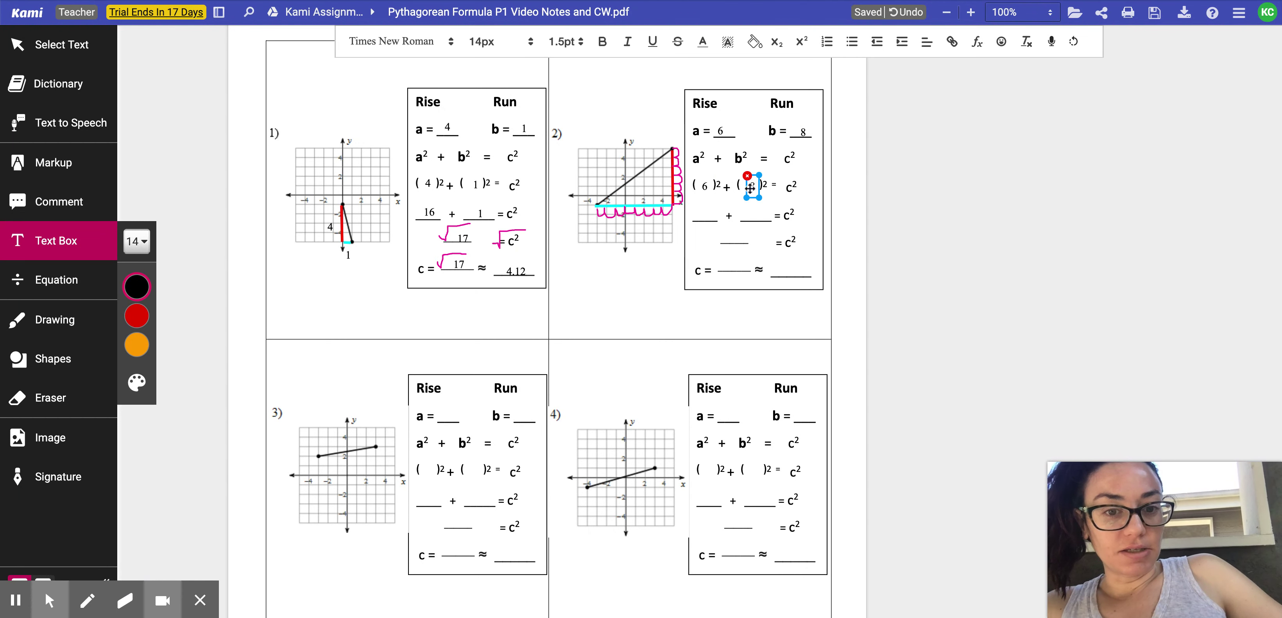
# Fill in the squared values 36 and 64 in the sum line of problem 2.
pyautogui.click(703, 213)
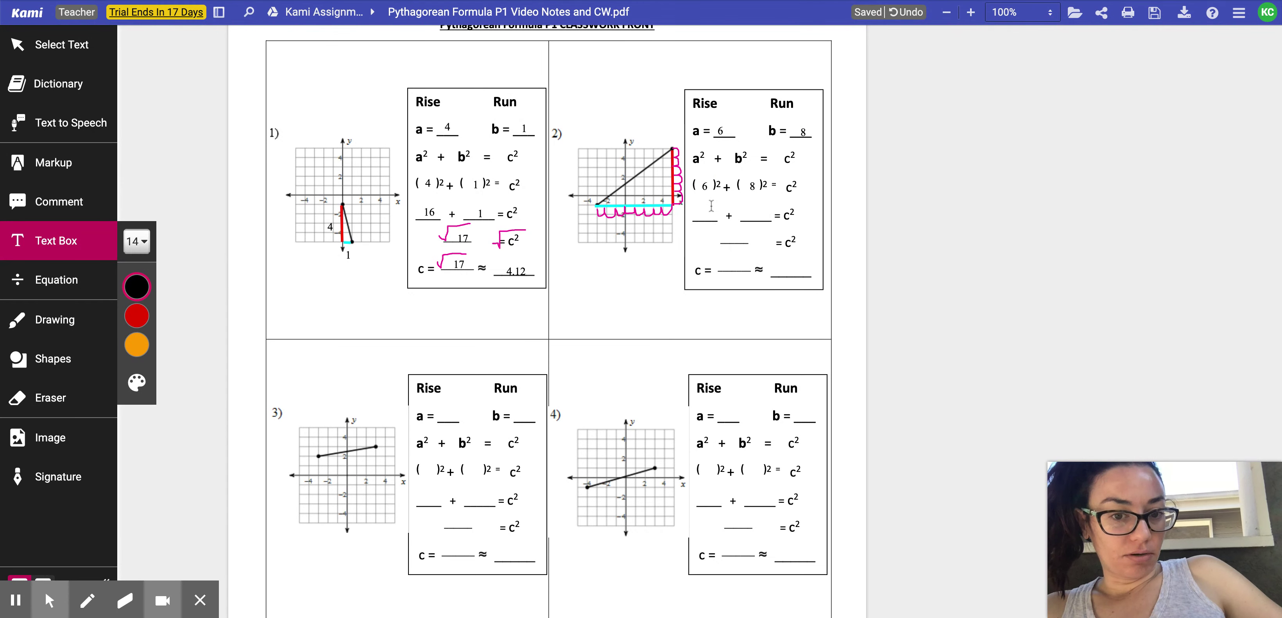
pyautogui.click(702, 213)
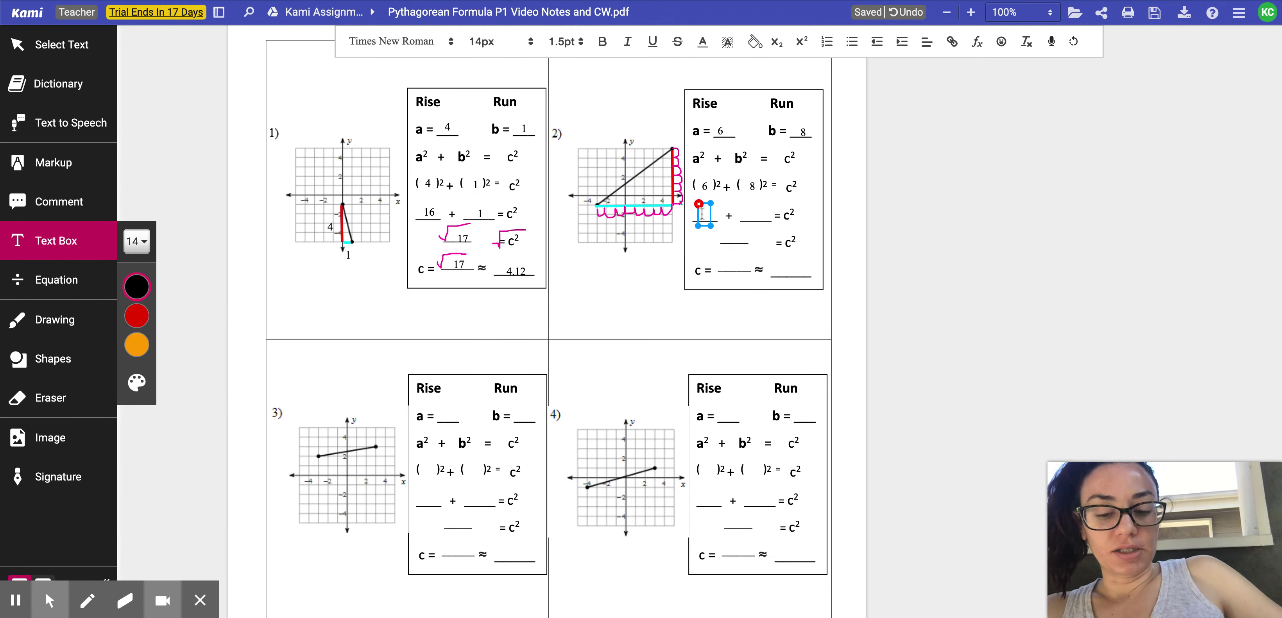
pyautogui.write('36')
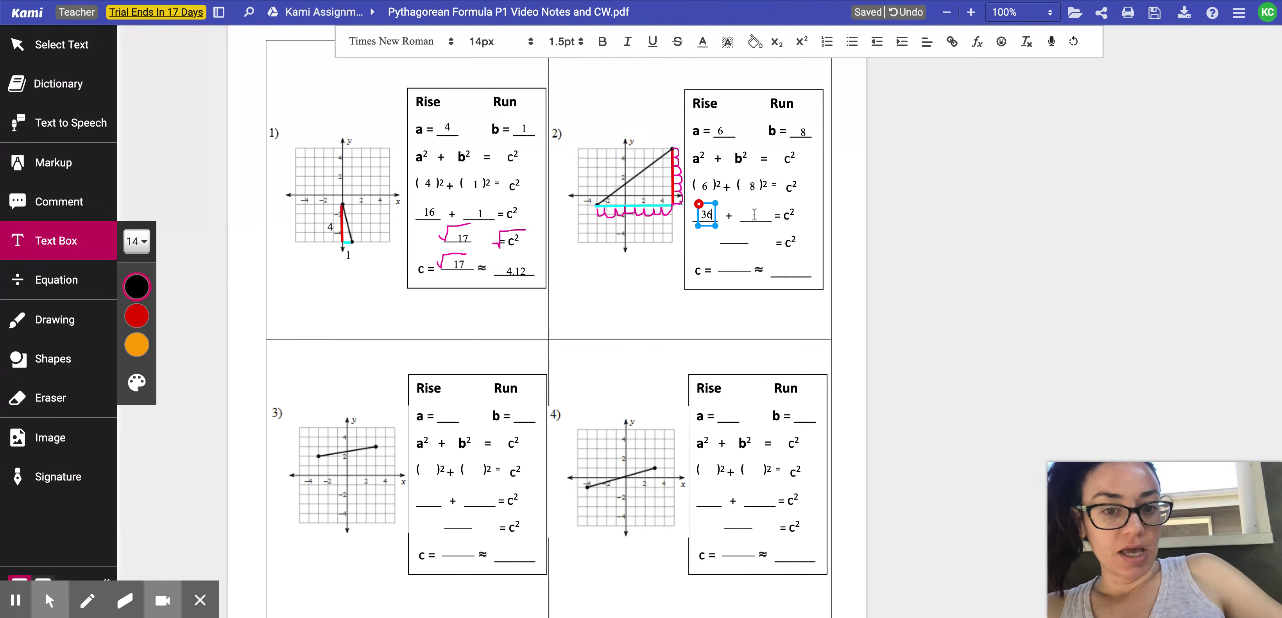
pyautogui.click(754, 215)
pyautogui.press('Escape')
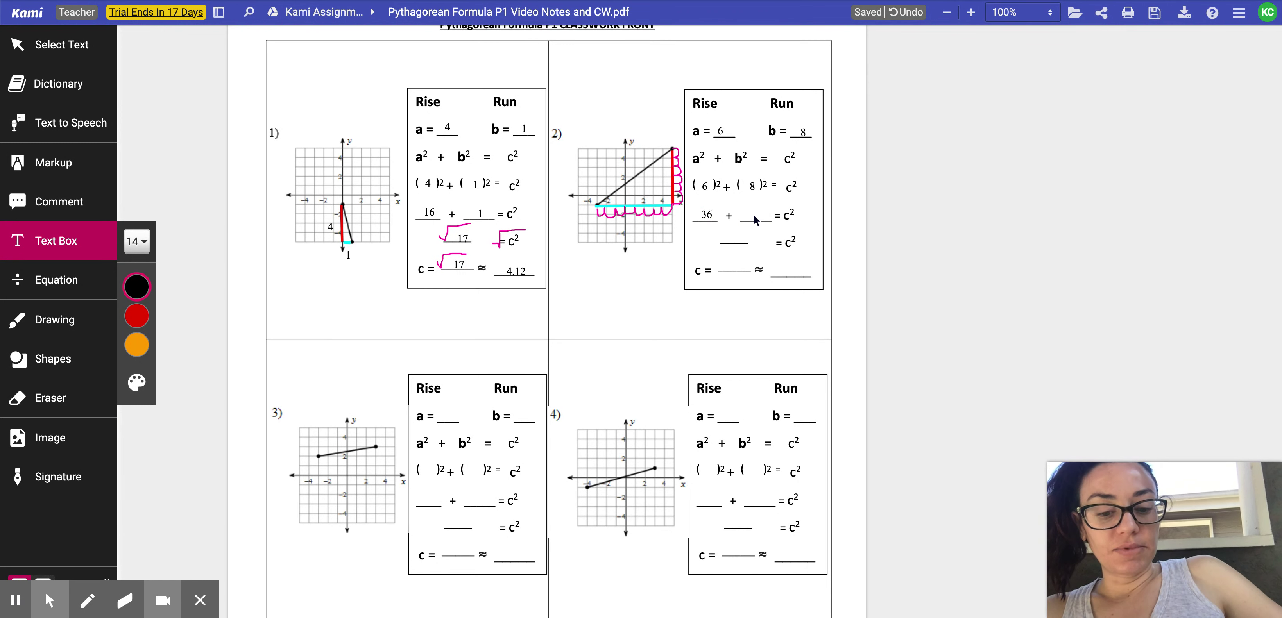
pyautogui.press('h')
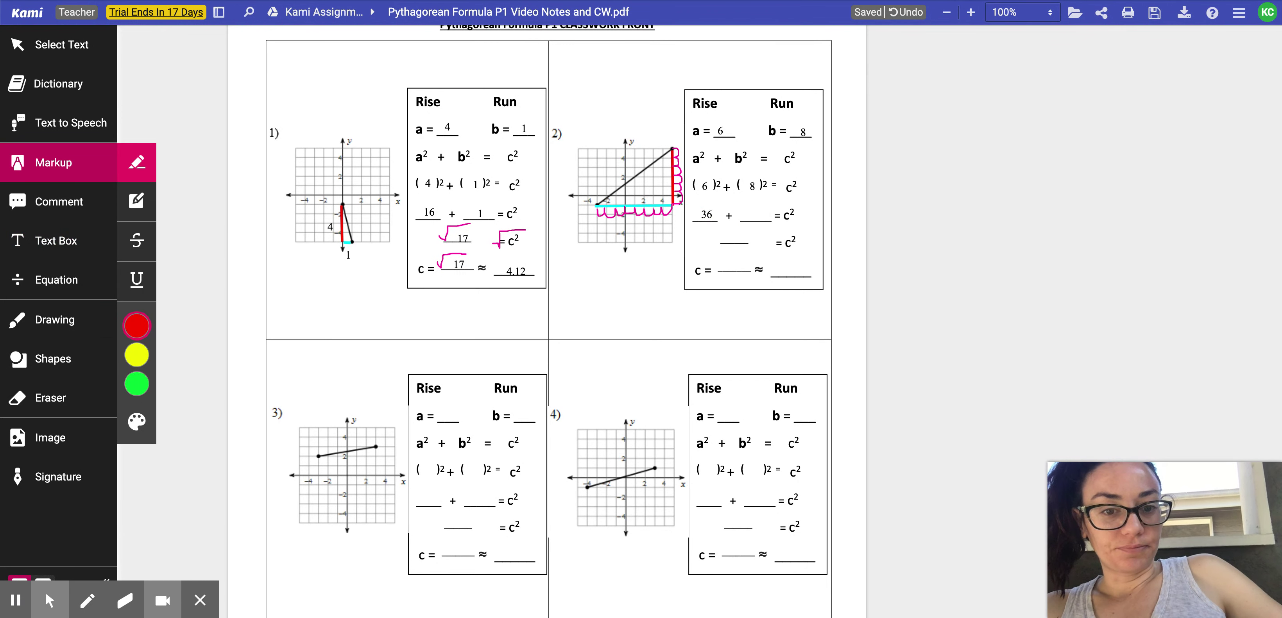
pyautogui.click(54, 251)
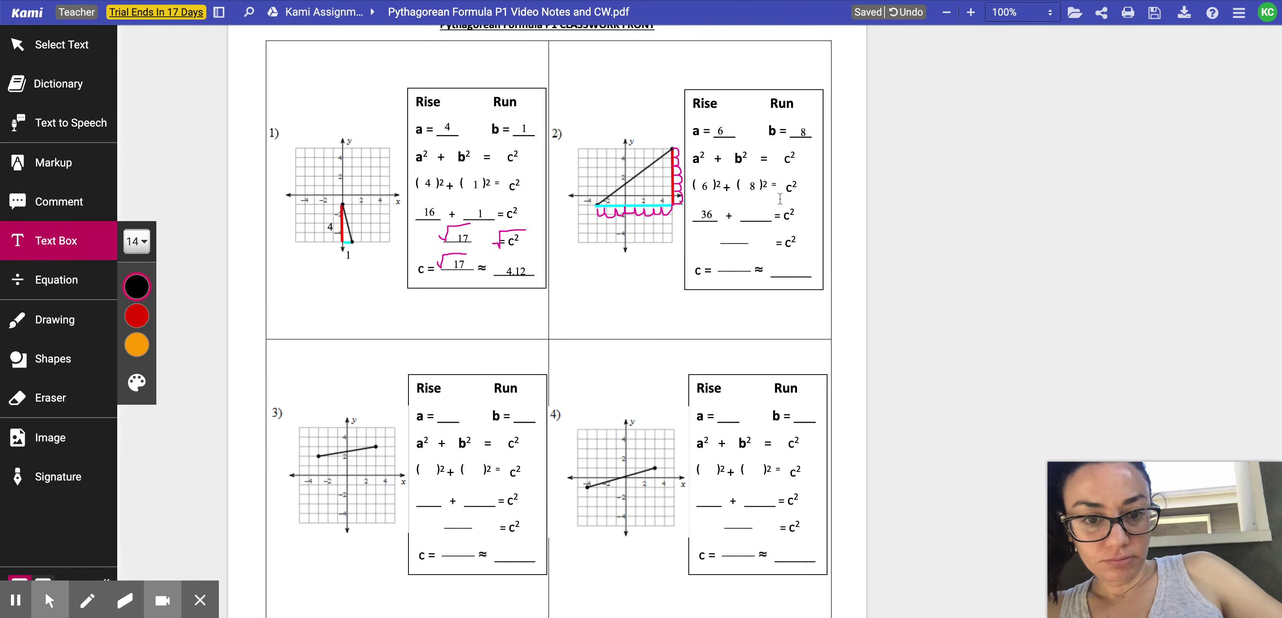
pyautogui.click(755, 215)
pyautogui.write('64')
pyautogui.press('Escape')
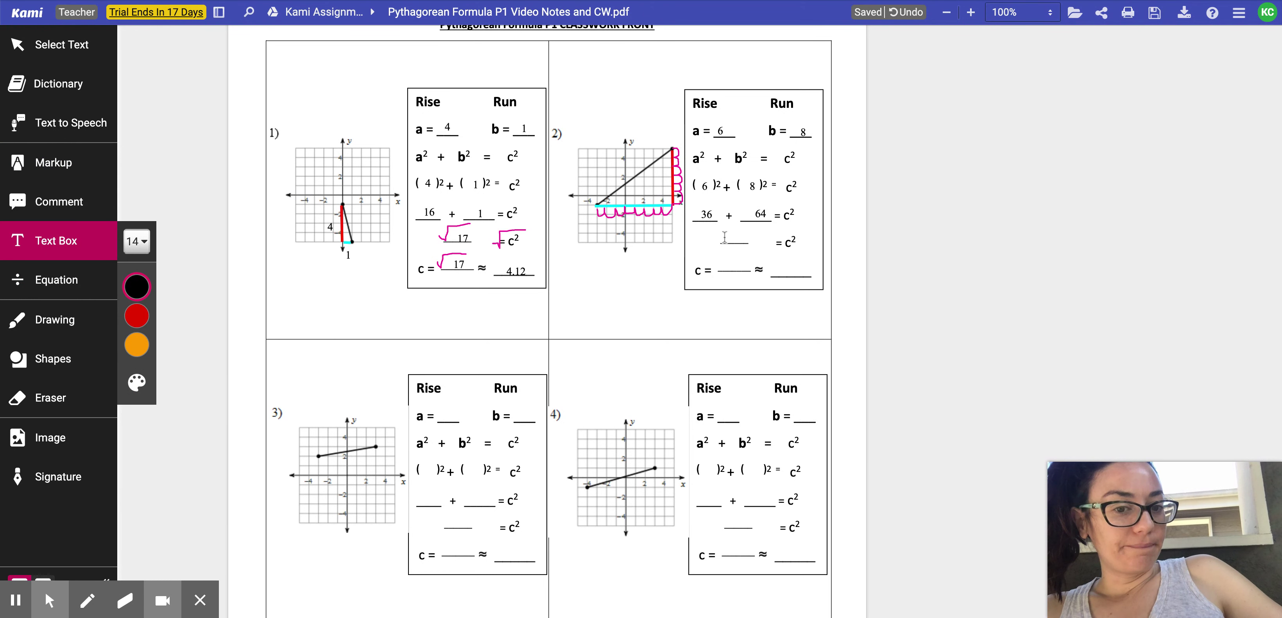
# Enter the sum 100 in the blank before = c² in problem 2.
pyautogui.click(725, 238)
pyautogui.write('100')
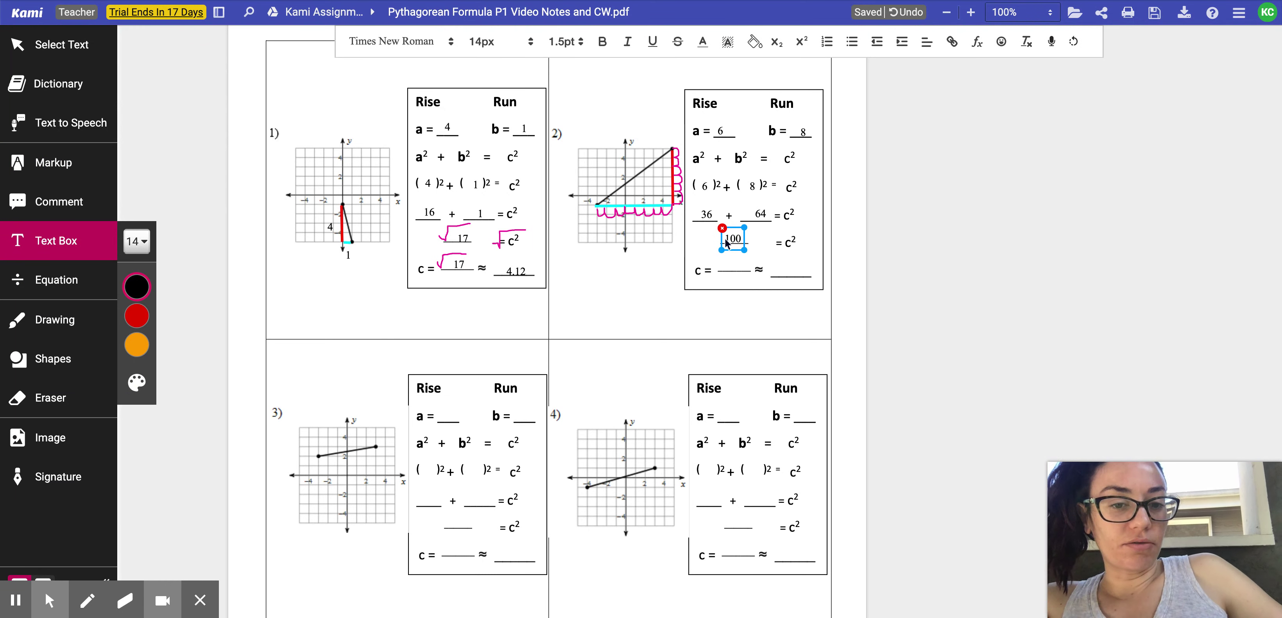
pyautogui.click(677, 275)
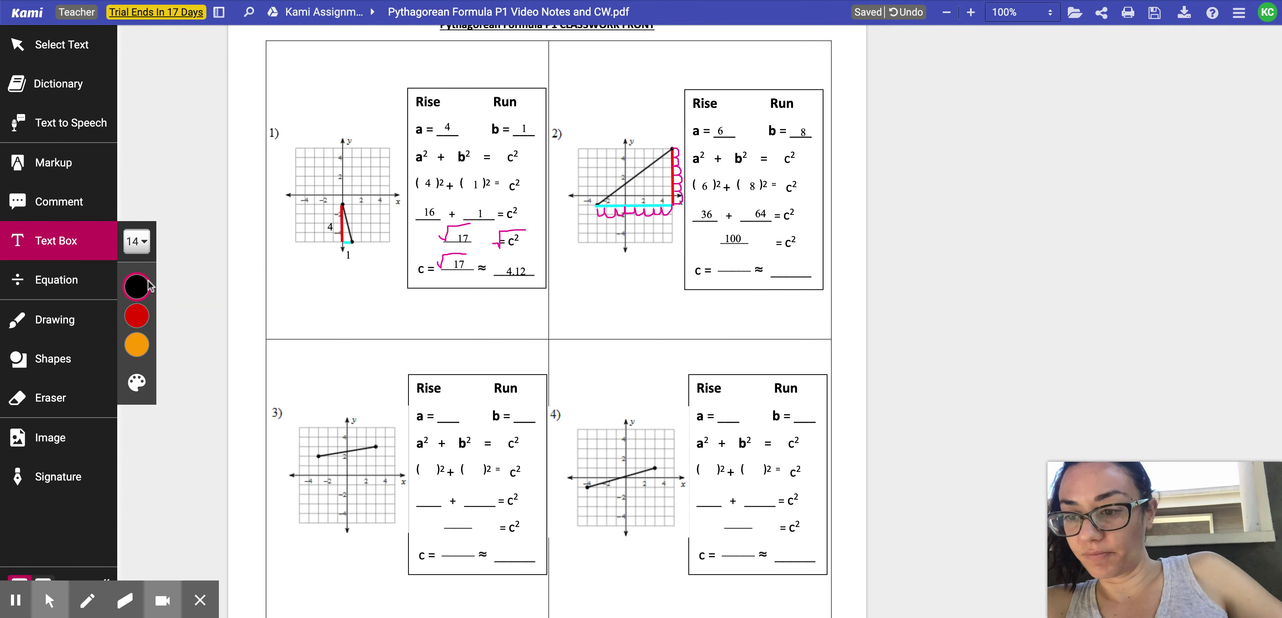
# Draw pink freehand square root signs over 100 and over c² in problem 2.
pyautogui.click(73, 322)
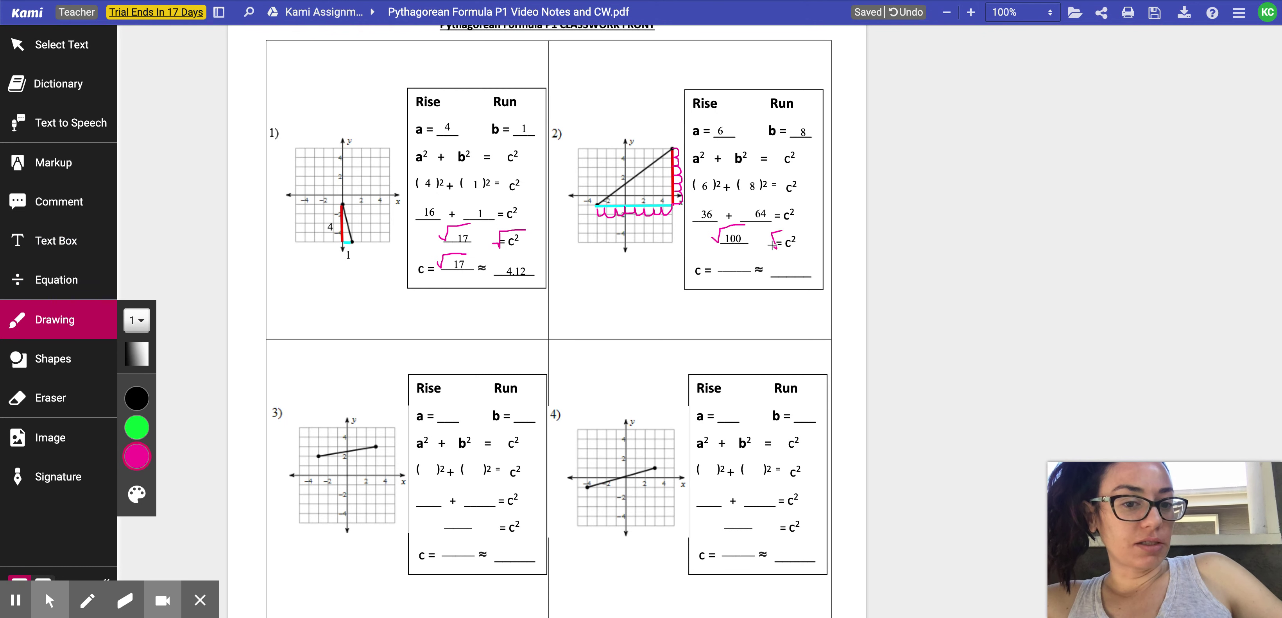
pyautogui.moveTo(773, 245); pyautogui.dragTo(799, 230)
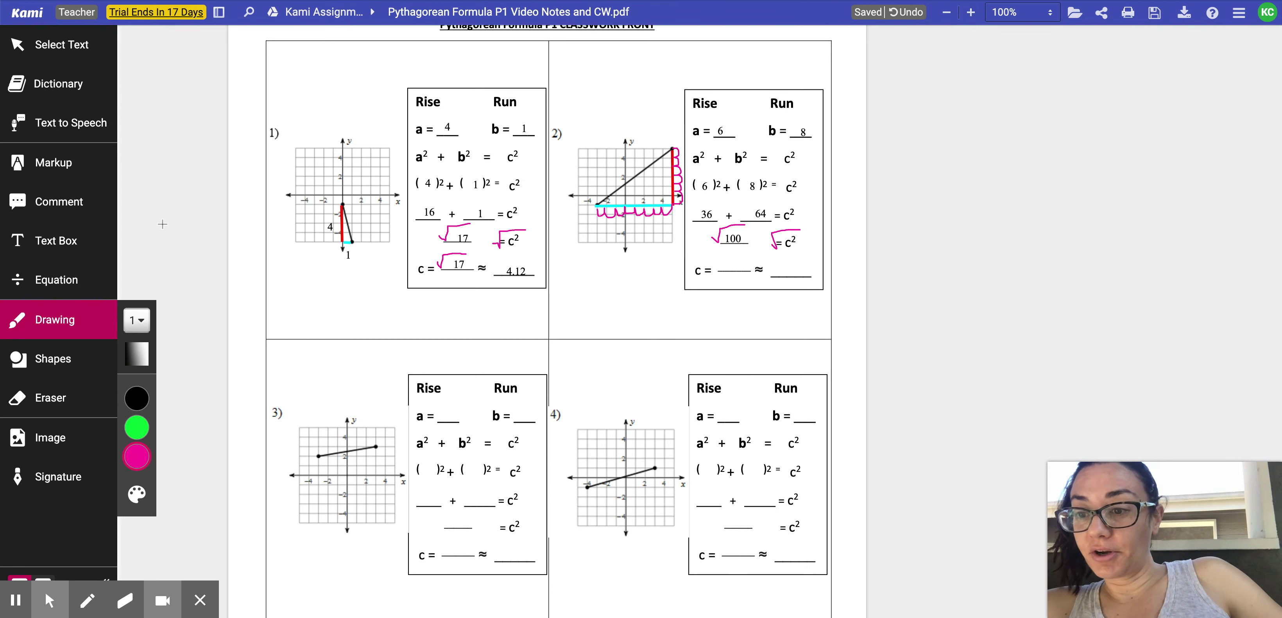
pyautogui.click(67, 240)
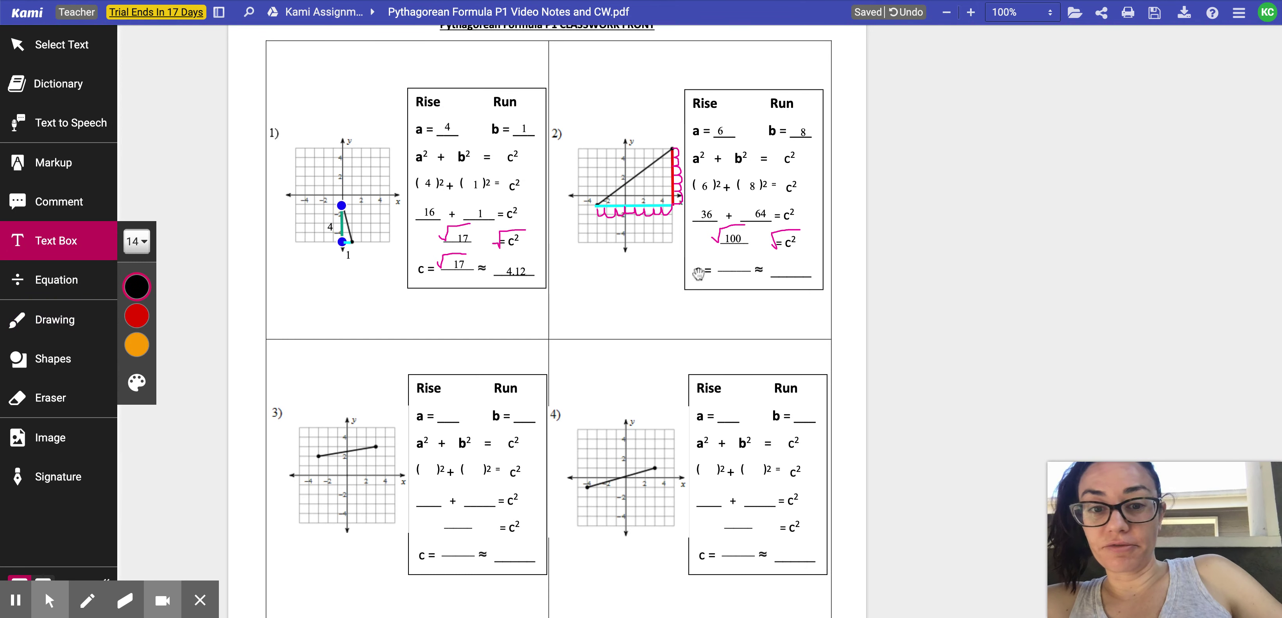
pyautogui.click(725, 268)
pyautogui.write('10')
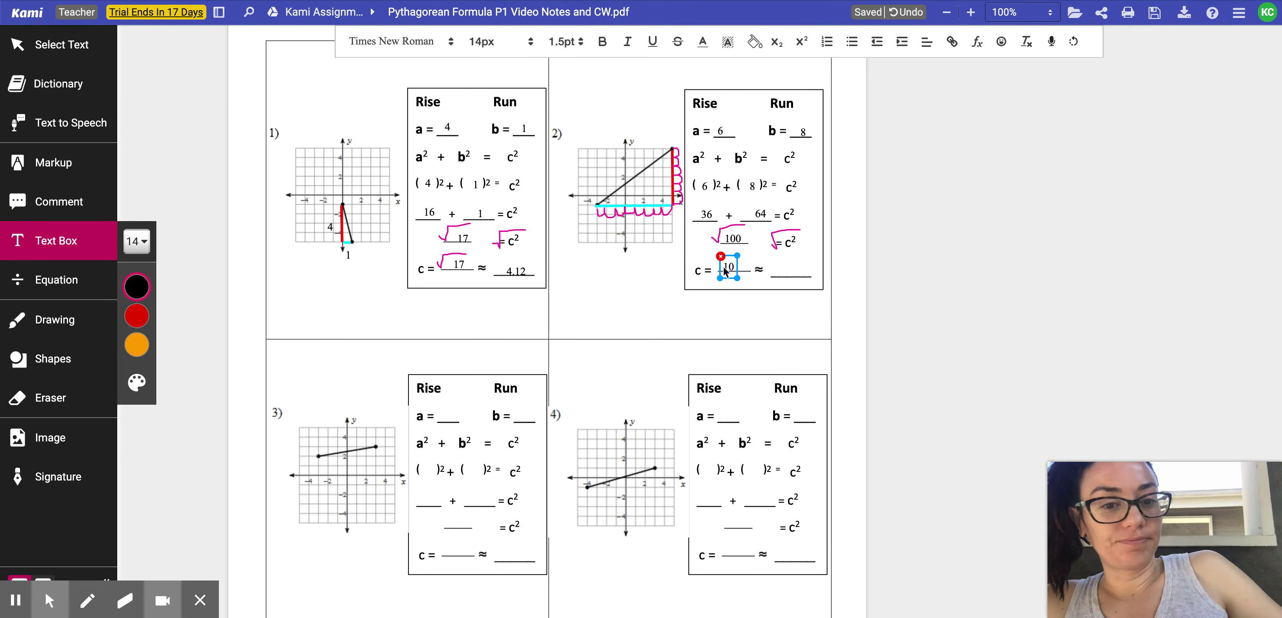
pyautogui.click(777, 270)
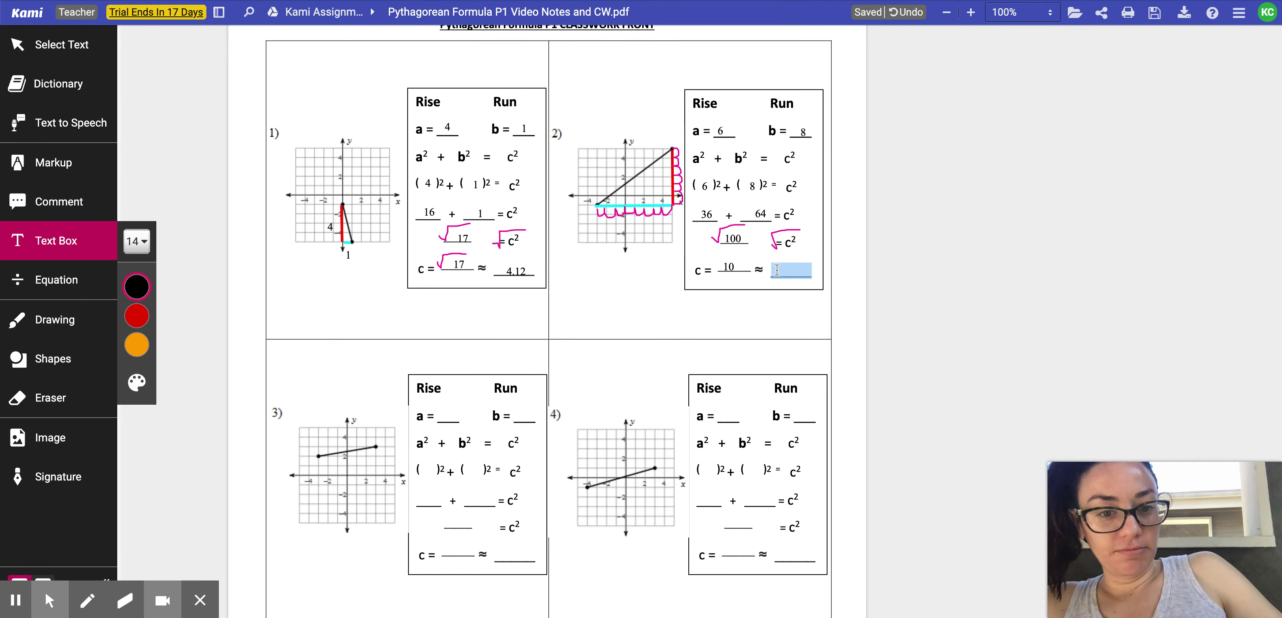
pyautogui.click(726, 267)
pyautogui.click(721, 257)
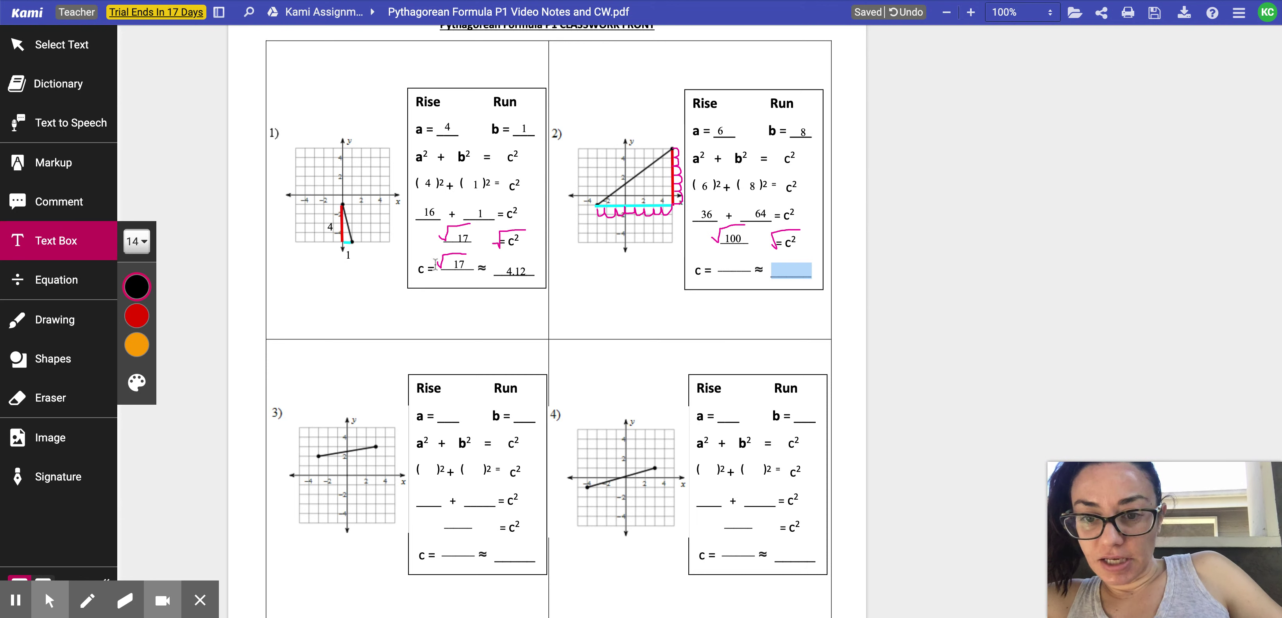
# Draw a pink freehand square root sign over problem 2's c = blank and enter 100 under it.
pyautogui.click(66, 316)
pyautogui.moveTo(720, 257); pyautogui.dragTo(720, 268)
pyautogui.click(59, 243)
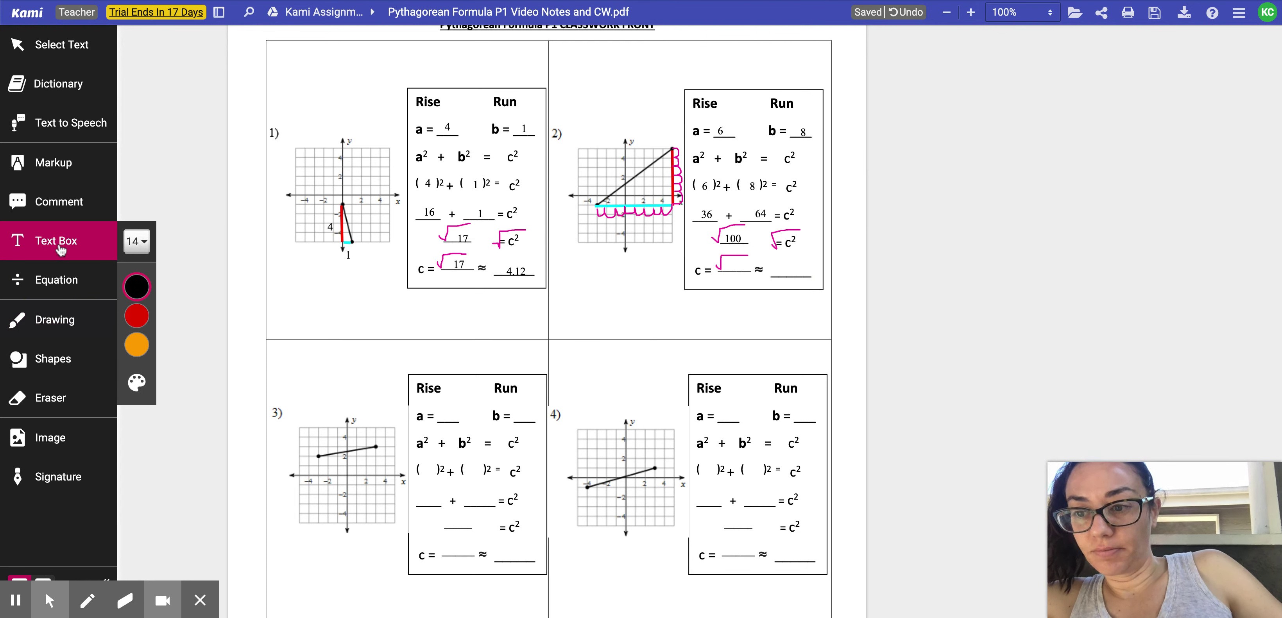
pyautogui.click(732, 264)
pyautogui.write('100')
# Enter 10 in the ≈ answer blank of problem 2.
pyautogui.click(789, 267)
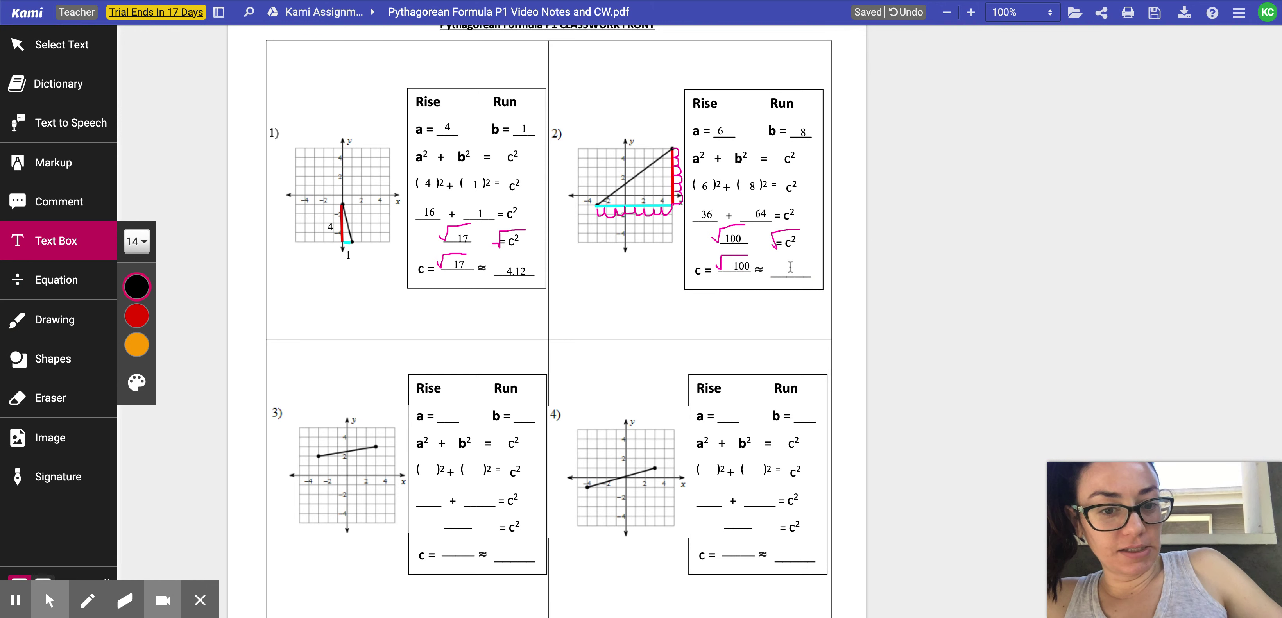
pyautogui.click(65, 245)
pyautogui.click(744, 264)
pyautogui.click(782, 271)
pyautogui.write('10')
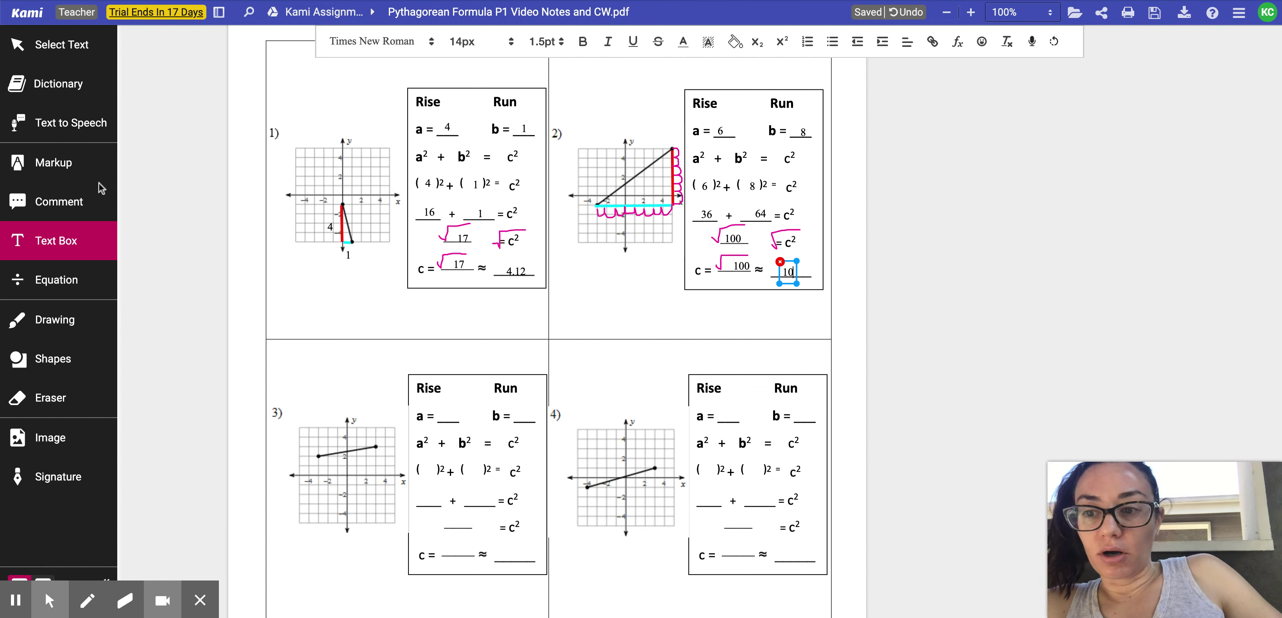
# Label the slanted segment on problem 2's graph with the length 10.
pyautogui.click(60, 241)
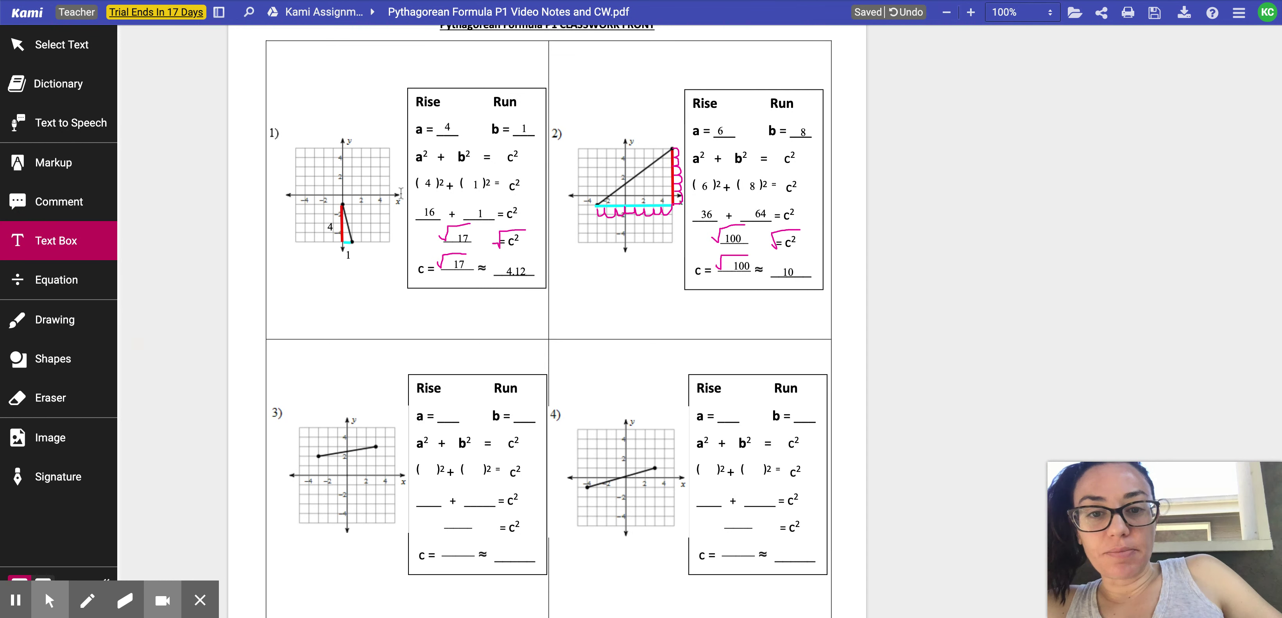
pyautogui.click(616, 167)
pyautogui.write('10')
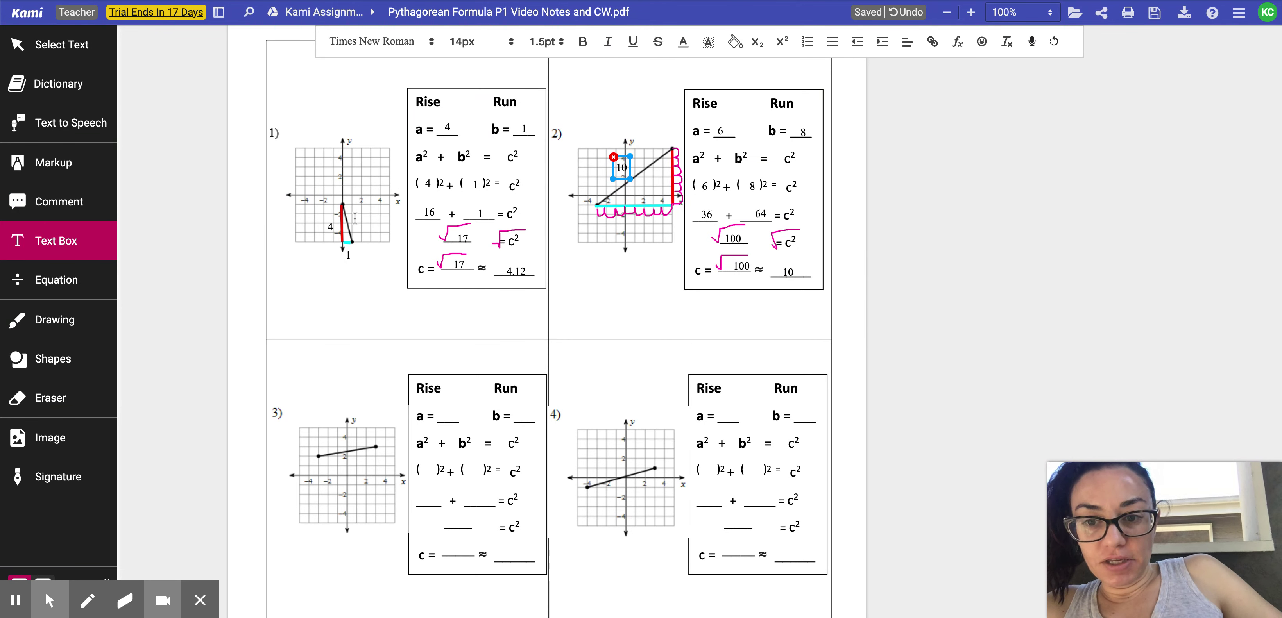
# Label the slanted segment on problem 1's graph with the length 4.12.
pyautogui.click(355, 218)
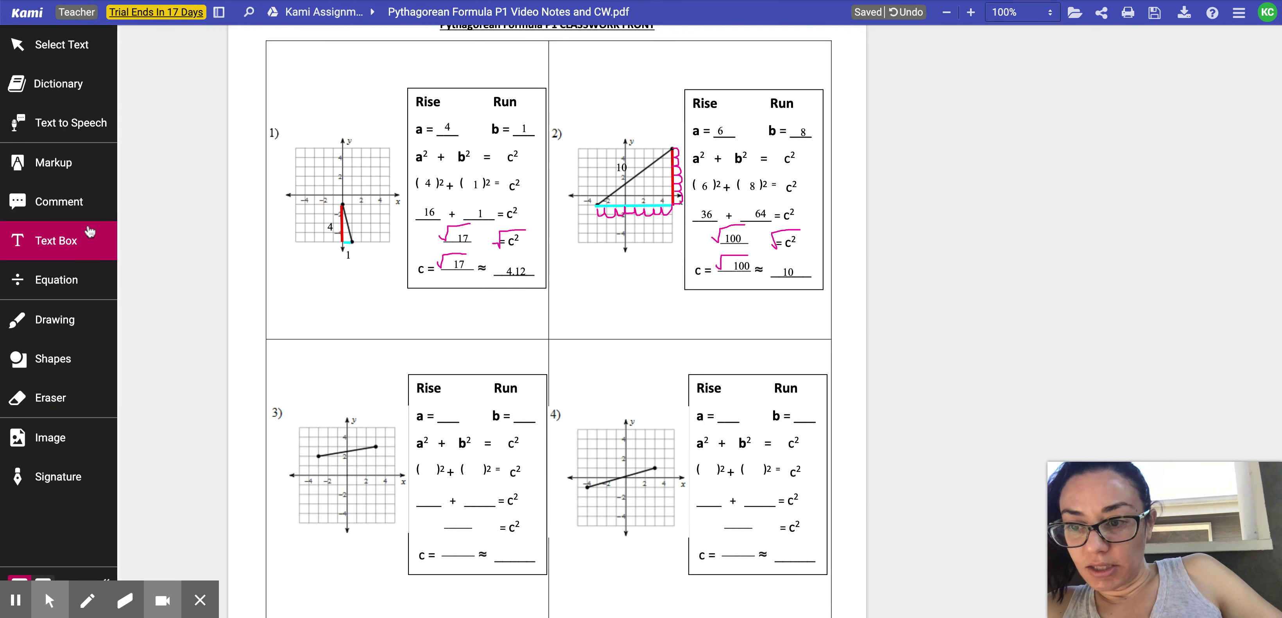
pyautogui.click(357, 245)
pyautogui.click(350, 216)
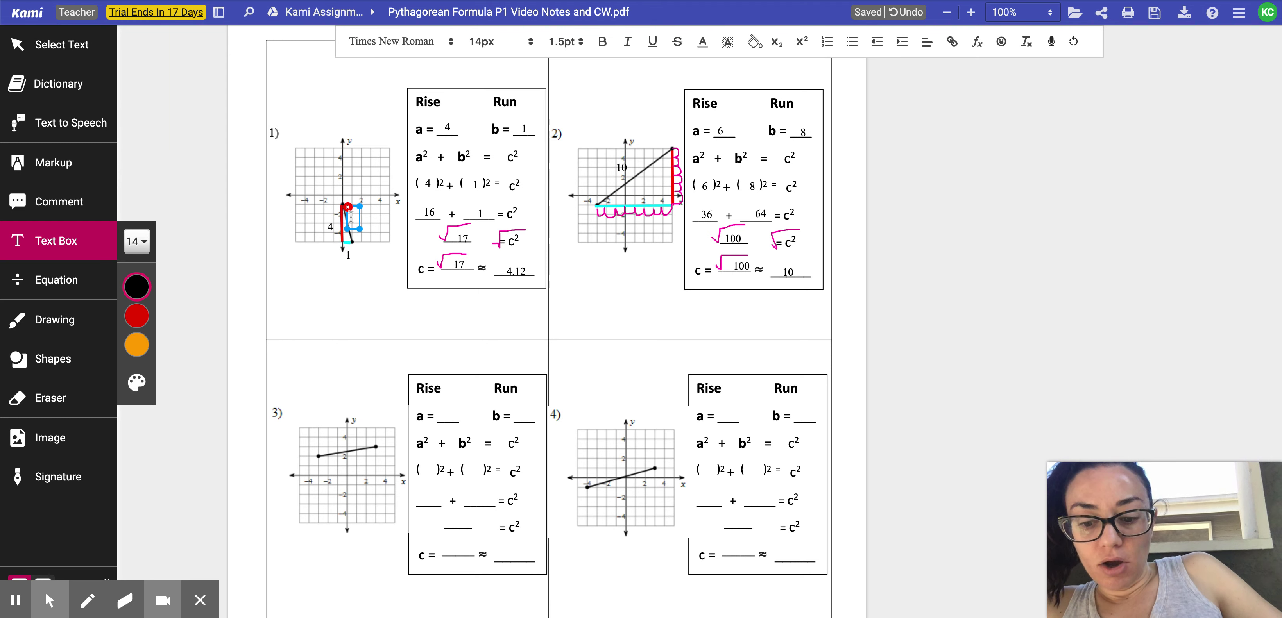
pyautogui.write('4.12')
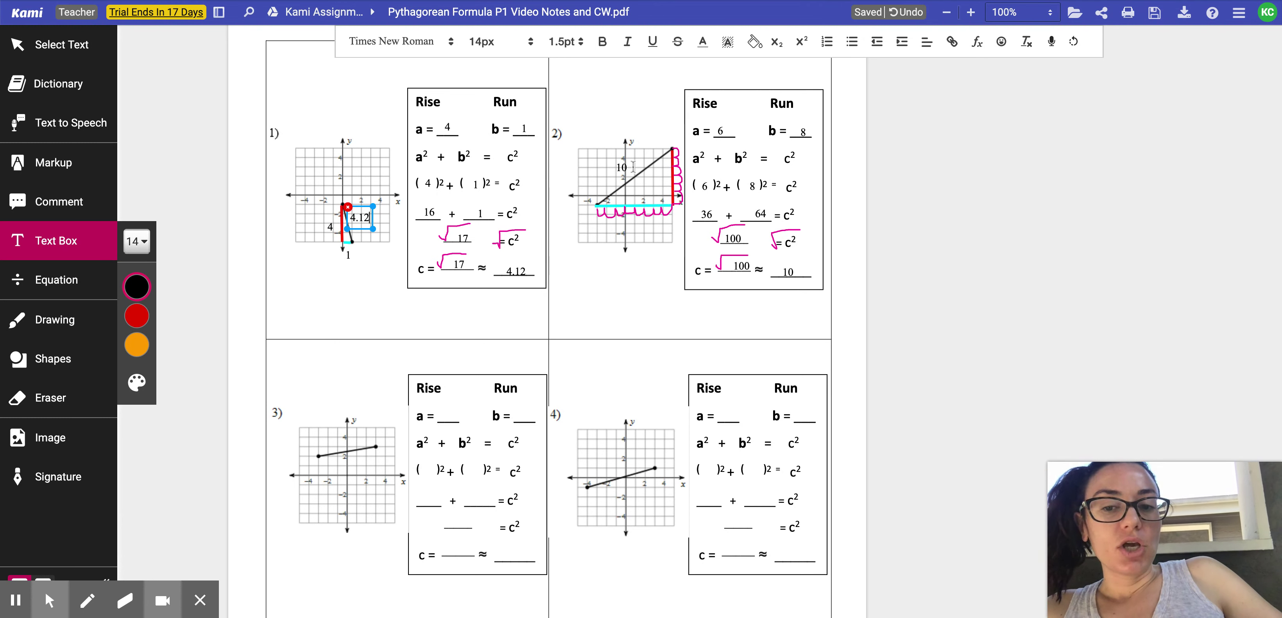
pyautogui.click(722, 237)
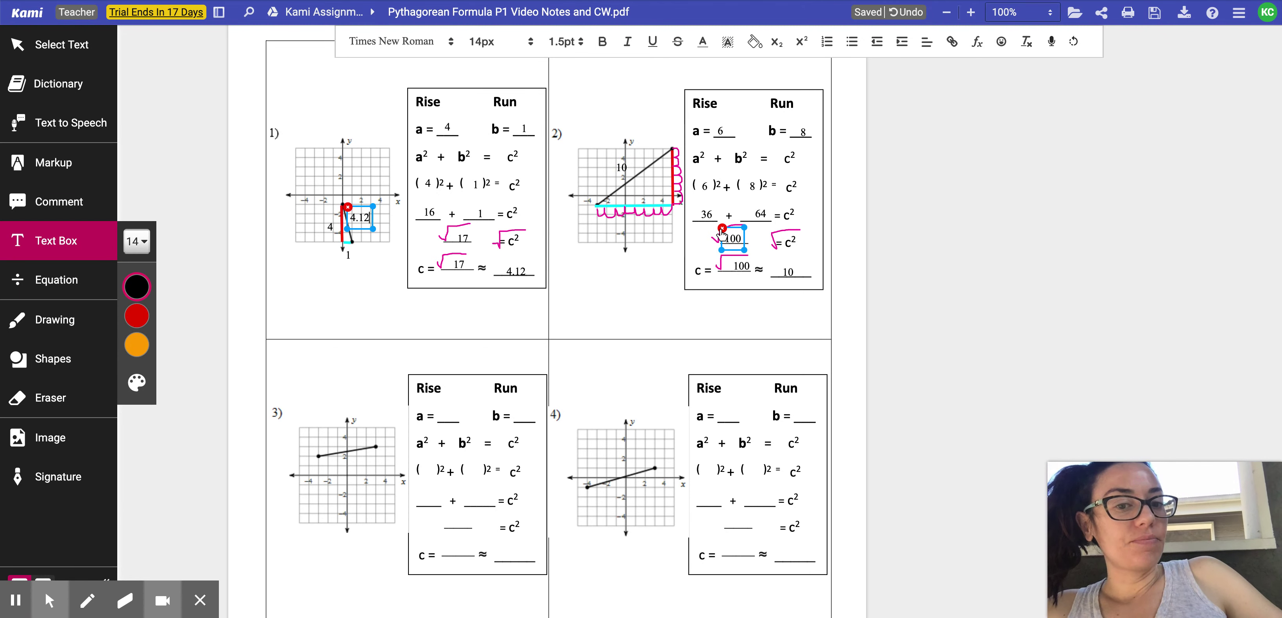
pyautogui.click(556, 233)
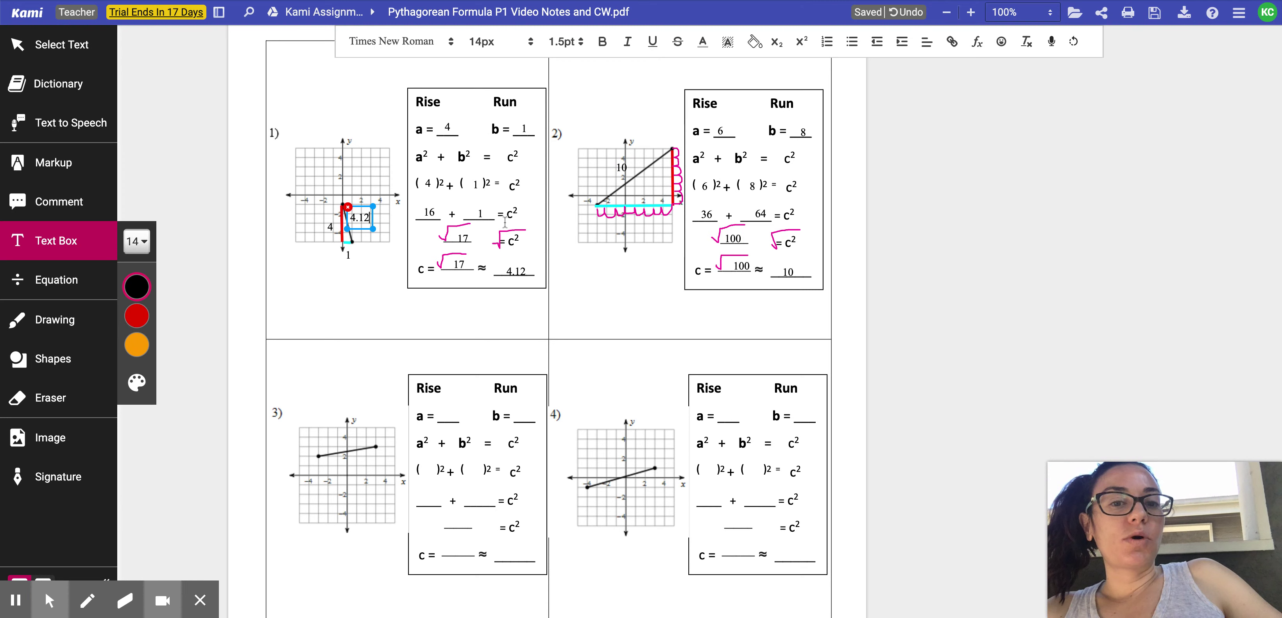